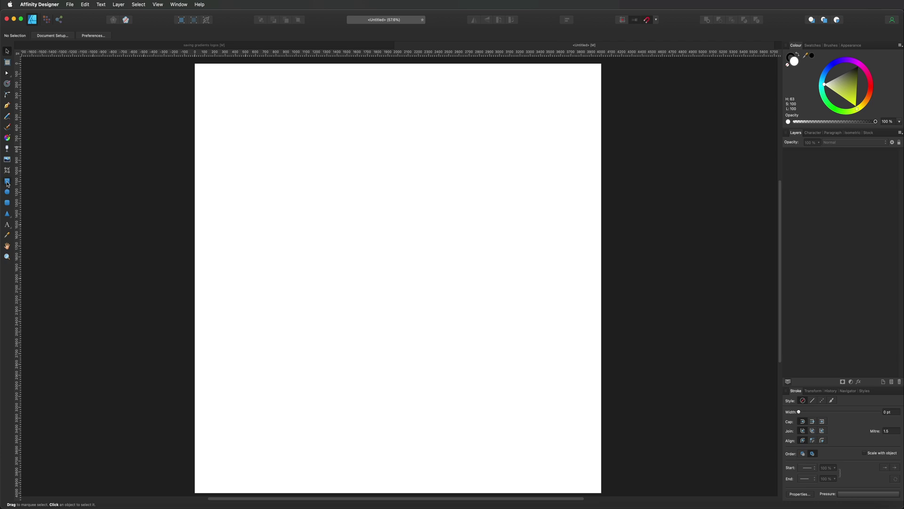
# Draw a square near the page's top-left and fill it with a vertical white-to-grey linear gradient
pyautogui.click(8, 182)
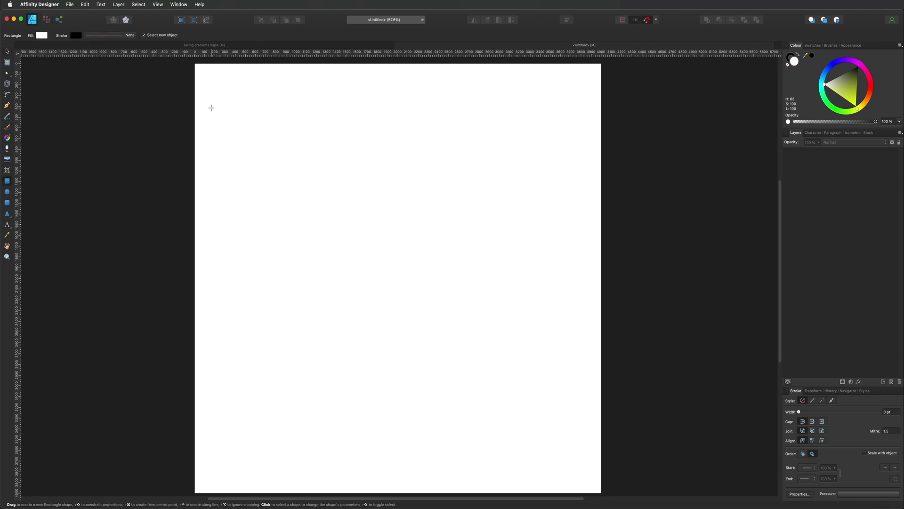
pyautogui.moveTo(211, 93); pyautogui.dragTo(271, 197)
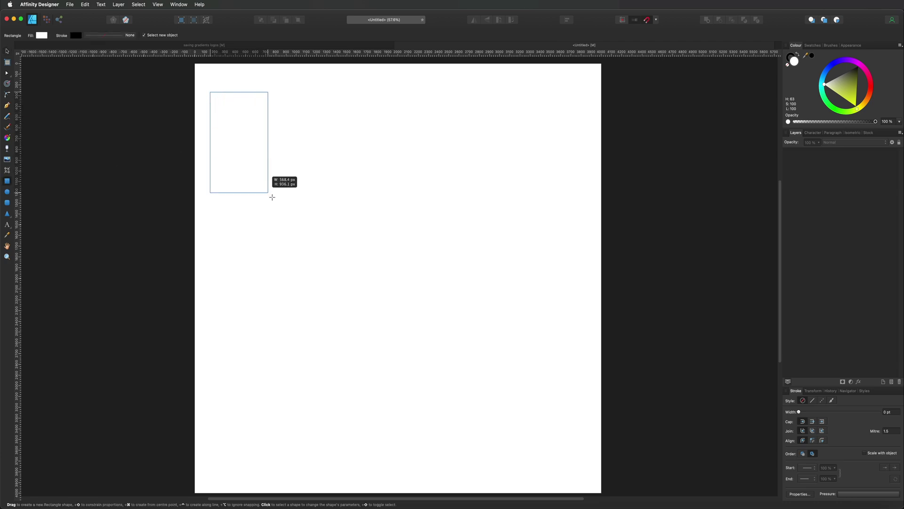
pyautogui.moveTo(272, 197)
pyautogui.mouseDown()
pyautogui.moveTo(336, 285)
pyautogui.moveTo(371, 261)
pyautogui.mouseUp()
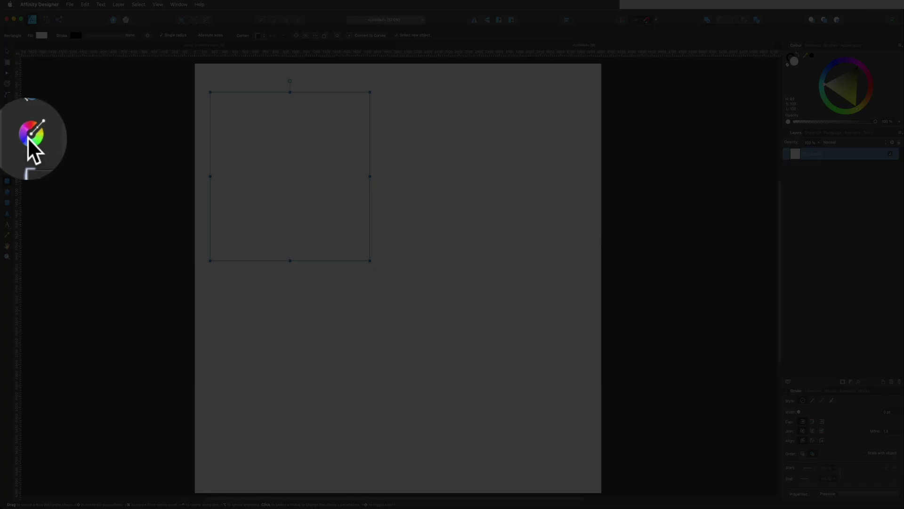
pyautogui.click(7, 139)
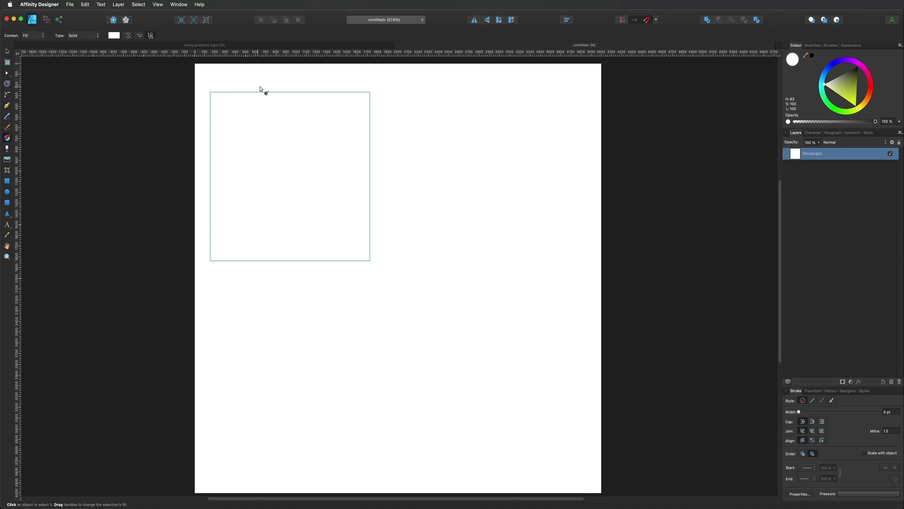
pyautogui.moveTo(295, 74); pyautogui.dragTo(296, 263)
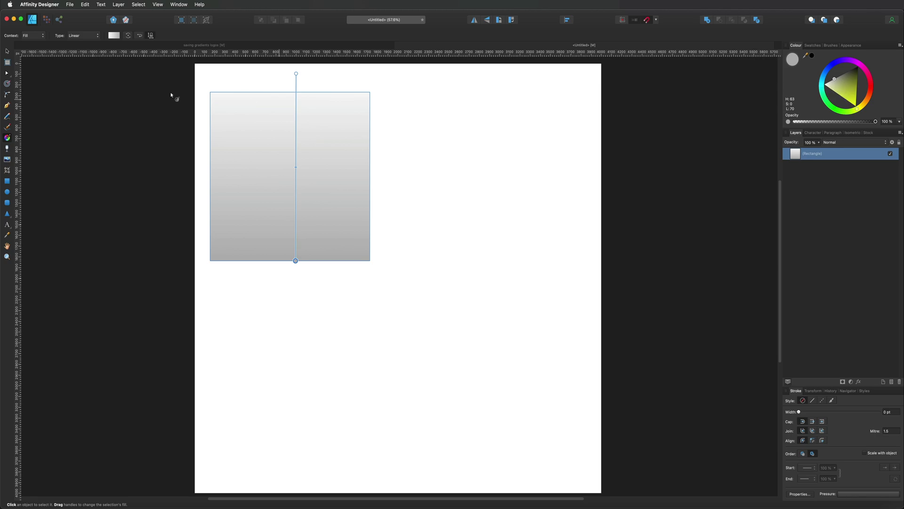
# Open the Gradient popover from the square's fill swatch in the context toolbar
pyautogui.click(114, 35)
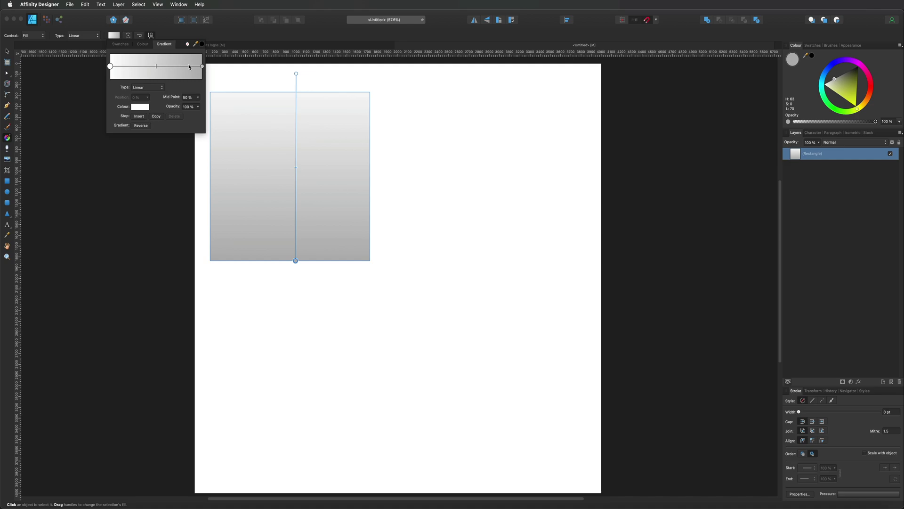
# Add a middle colour stop to the gradient and remove the extra stop
pyautogui.click(129, 67)
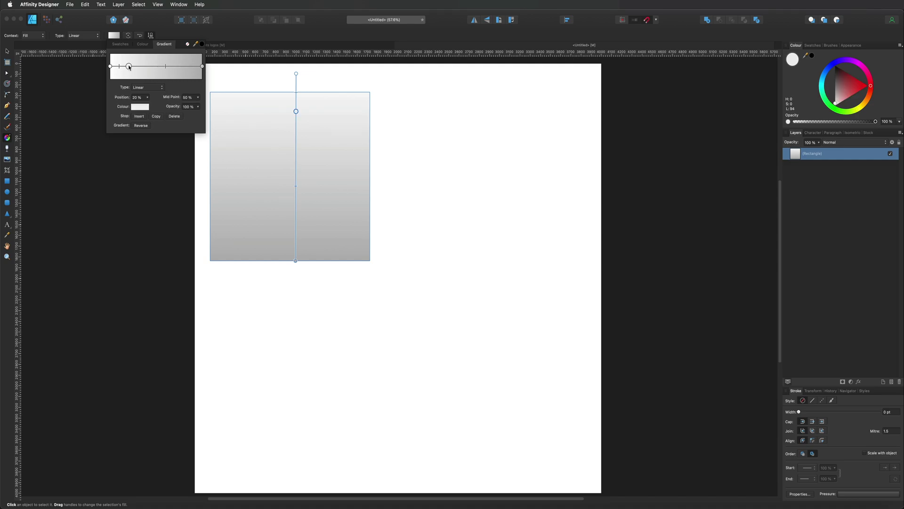
pyautogui.moveTo(129, 67)
pyautogui.mouseDown()
pyautogui.moveTo(168, 68)
pyautogui.moveTo(157, 68)
pyautogui.mouseUp()
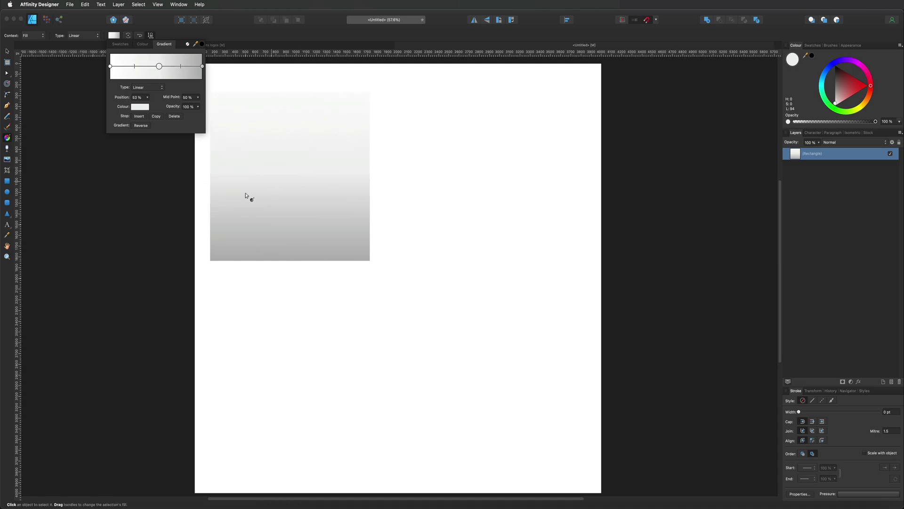
pyautogui.click(142, 67)
pyautogui.click(159, 66)
pyautogui.moveTo(160, 66); pyautogui.dragTo(152, 68)
# Colour the first gradient stop cyan and the middle stop soft pink
pyautogui.click(110, 67)
pyautogui.click(141, 107)
pyautogui.moveTo(139, 150); pyautogui.dragTo(142, 176)
pyautogui.click(152, 68)
pyautogui.click(140, 107)
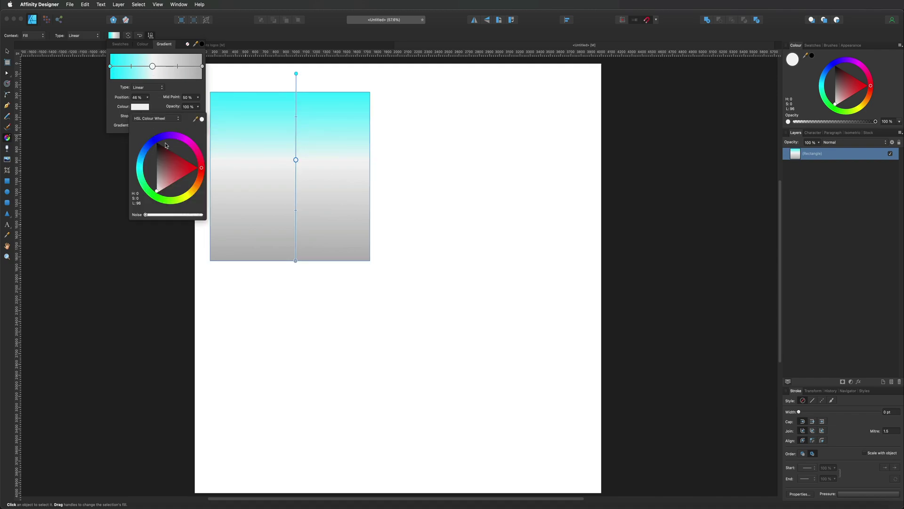
pyautogui.click(194, 181)
pyautogui.moveTo(195, 150)
pyautogui.mouseDown()
pyautogui.moveTo(174, 182)
pyautogui.moveTo(172, 172)
pyautogui.mouseUp()
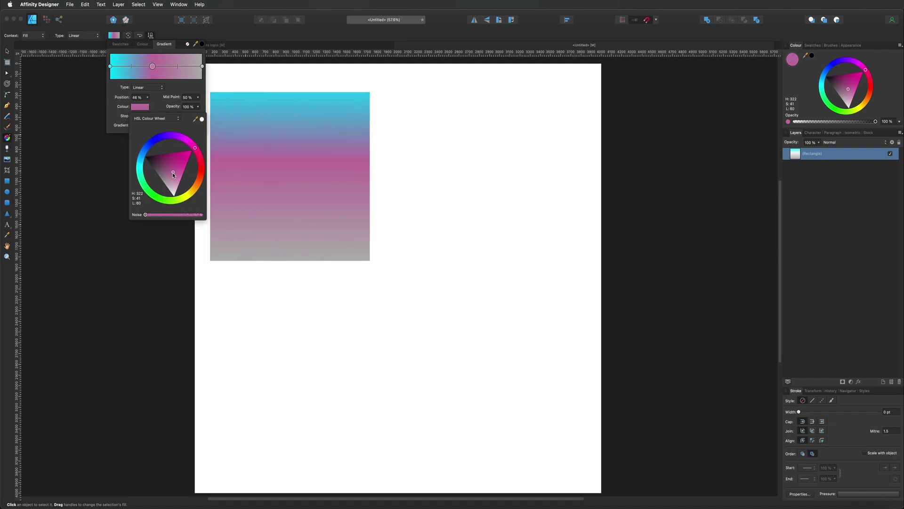
# Make the end stop bright yellow, close the gradient editor, and return to the Move Tool
pyautogui.click(203, 66)
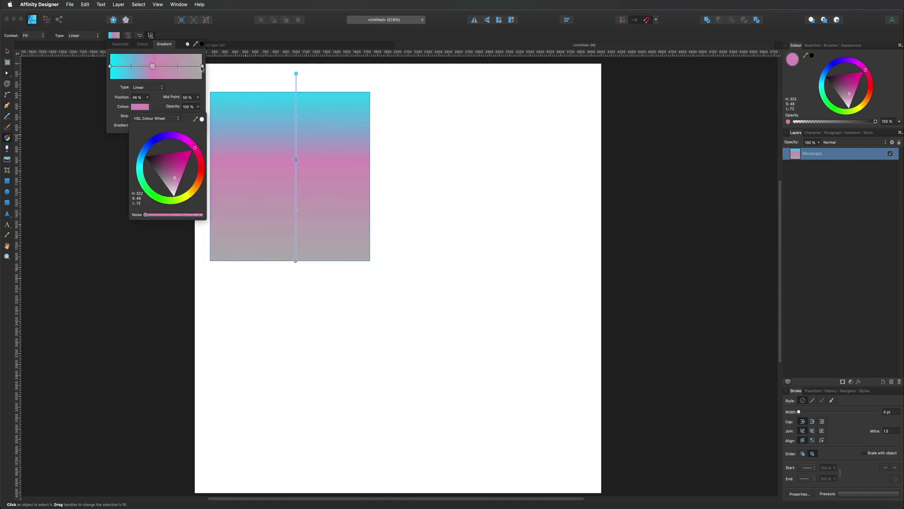
pyautogui.click(141, 106)
pyautogui.click(192, 197)
pyautogui.moveTo(183, 191); pyautogui.dragTo(178, 189)
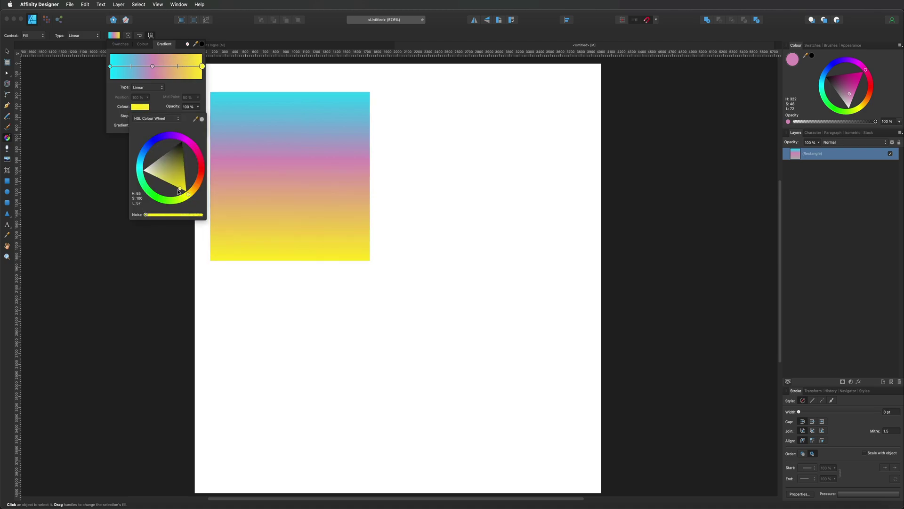
pyautogui.click(169, 35)
pyautogui.press('v')
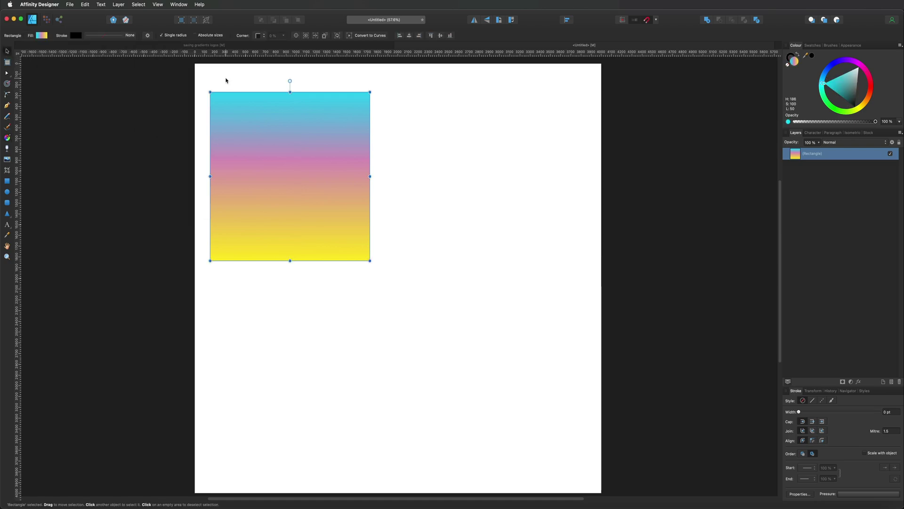
pyautogui.click(226, 80)
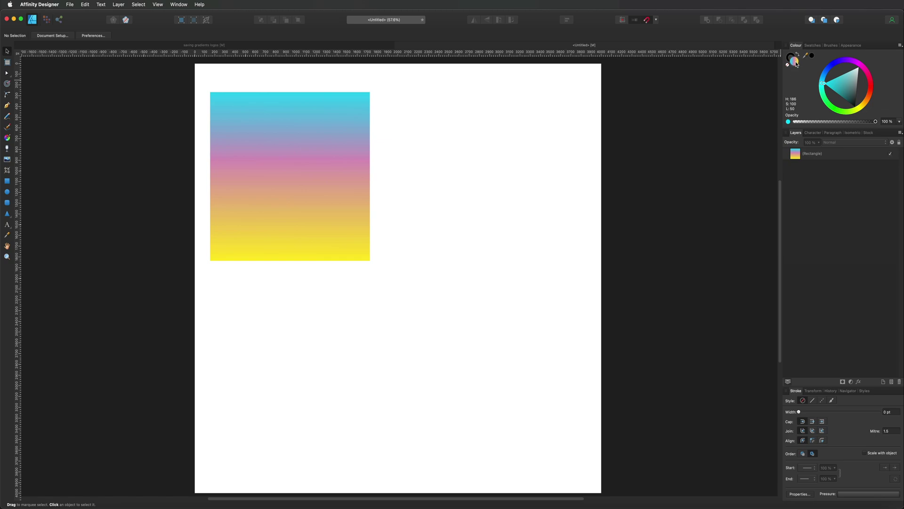
pyautogui.click(7, 214)
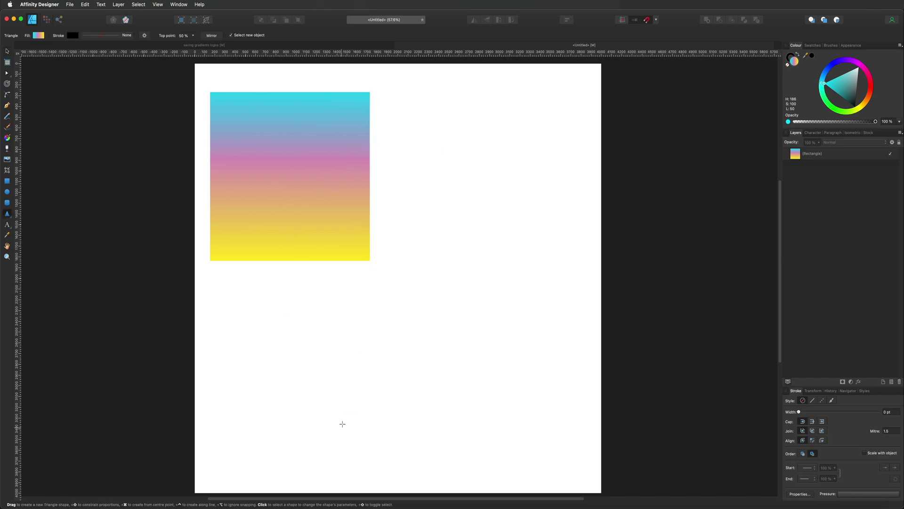
# Draw a gradient triangle on the lower page and a solid cyan circle at upper right
pyautogui.moveTo(341, 426); pyautogui.dragTo(479, 282)
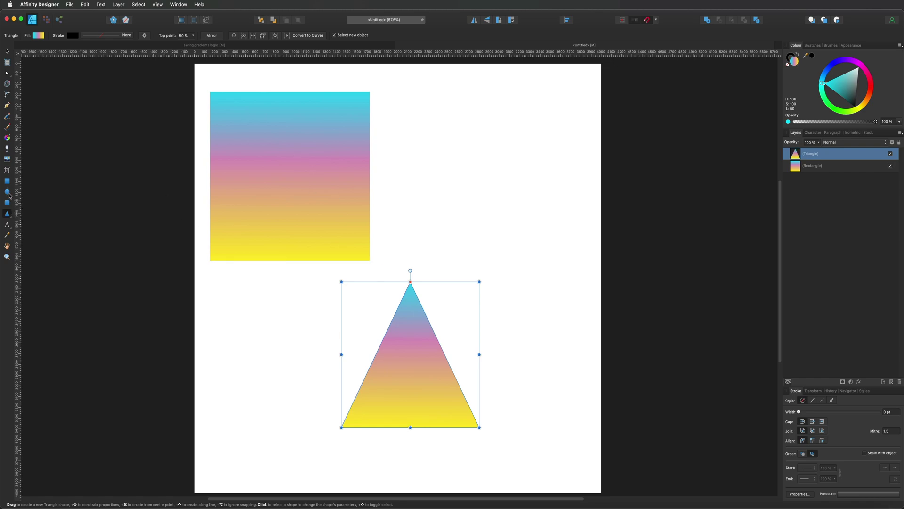
pyautogui.click(9, 194)
pyautogui.moveTo(415, 114)
pyautogui.mouseDown()
pyautogui.moveTo(507, 235)
pyautogui.moveTo(550, 255)
pyautogui.mouseUp()
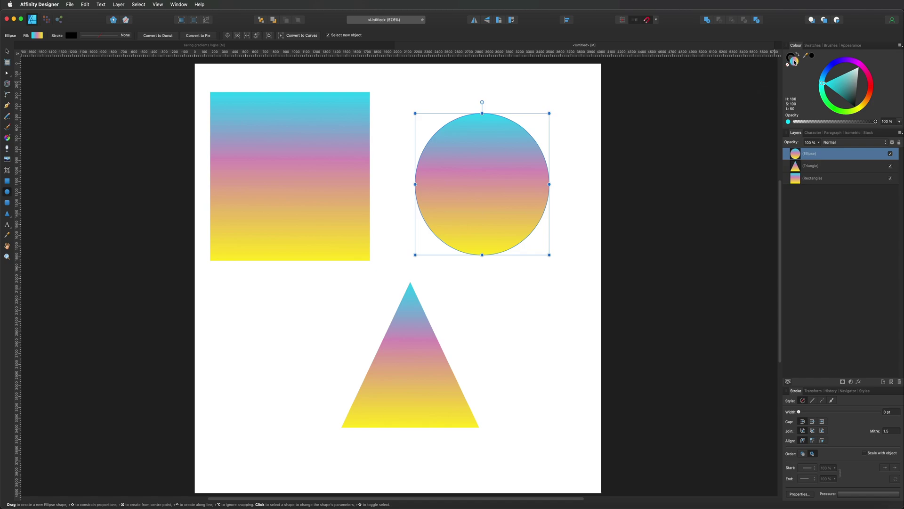
pyautogui.click(831, 84)
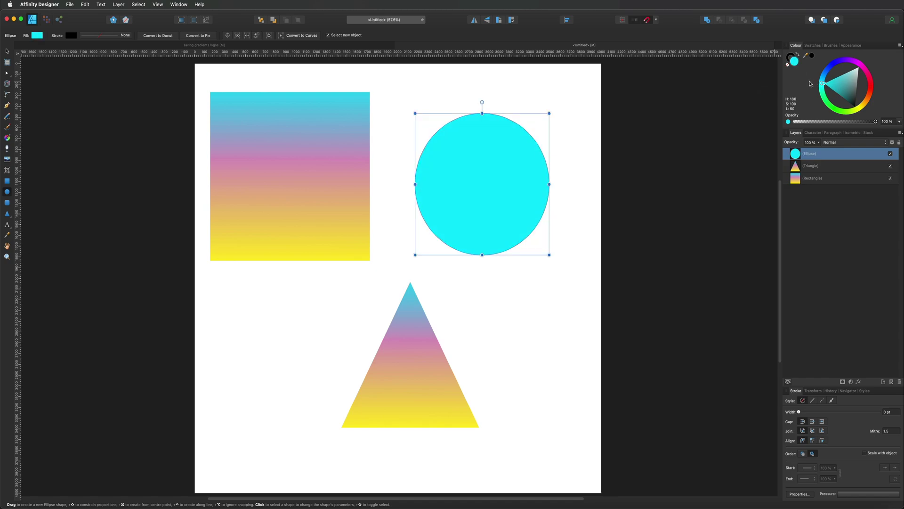
# Draw a cyan rounded square at lower left, then select the gradient square
pyautogui.click(9, 204)
pyautogui.moveTo(211, 301); pyautogui.dragTo(336, 415)
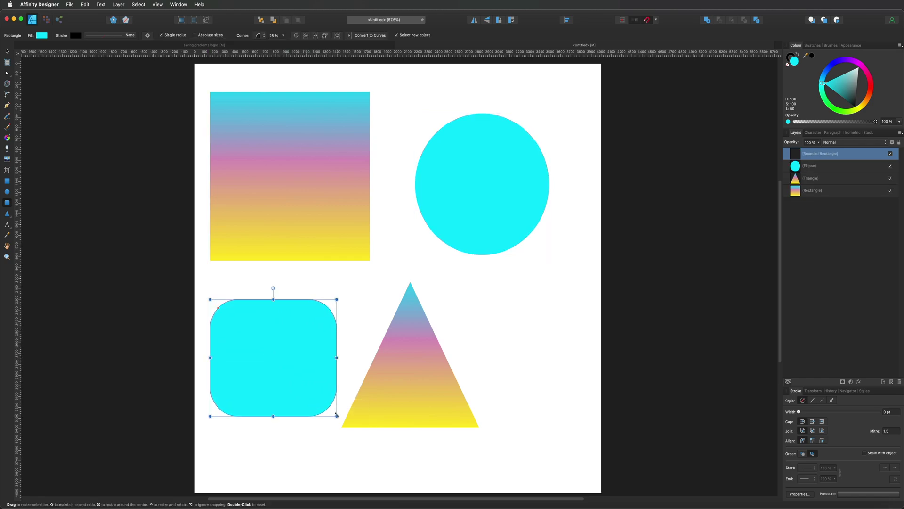
pyautogui.press('v')
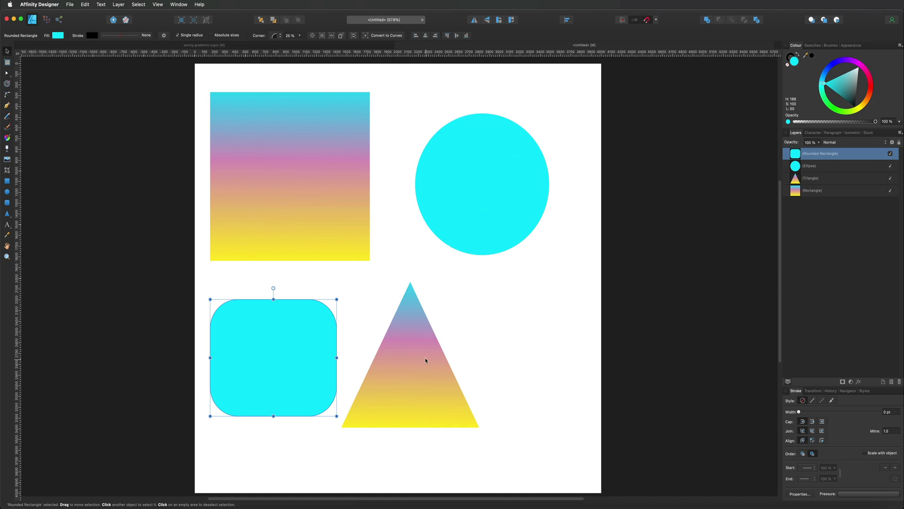
pyautogui.click(245, 113)
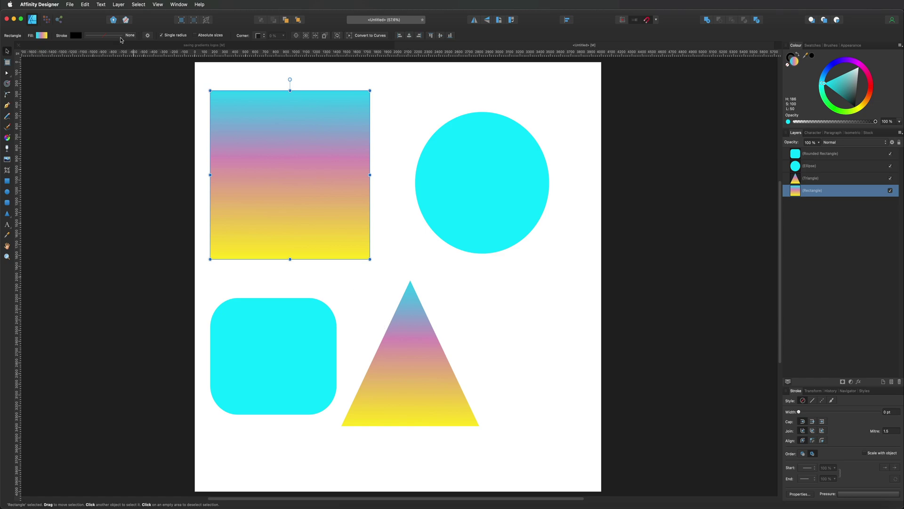
# Copy the gradient square and paste its style onto the cyan circle
pyautogui.click(86, 4)
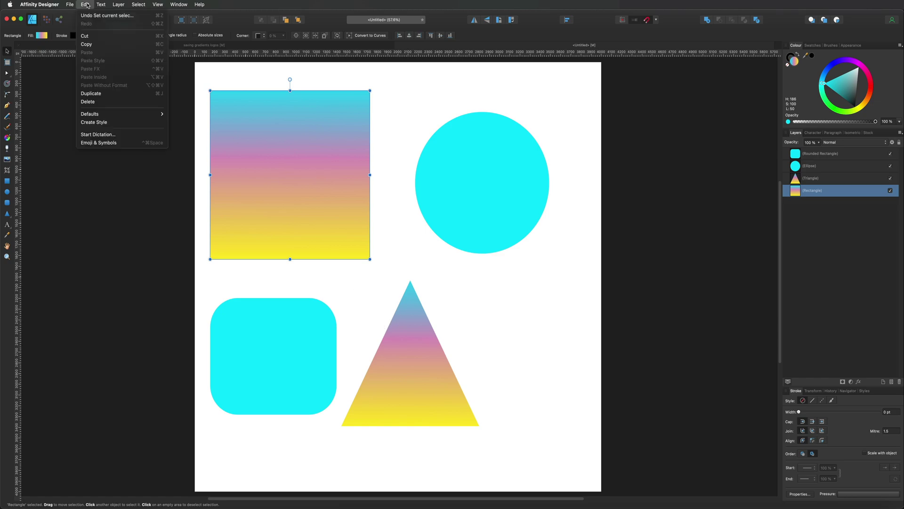
pyautogui.click(93, 45)
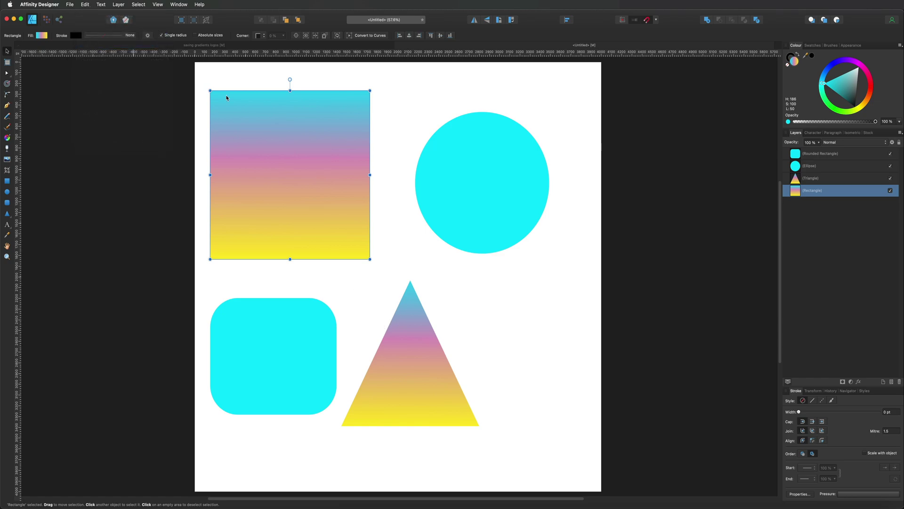
pyautogui.click(456, 148)
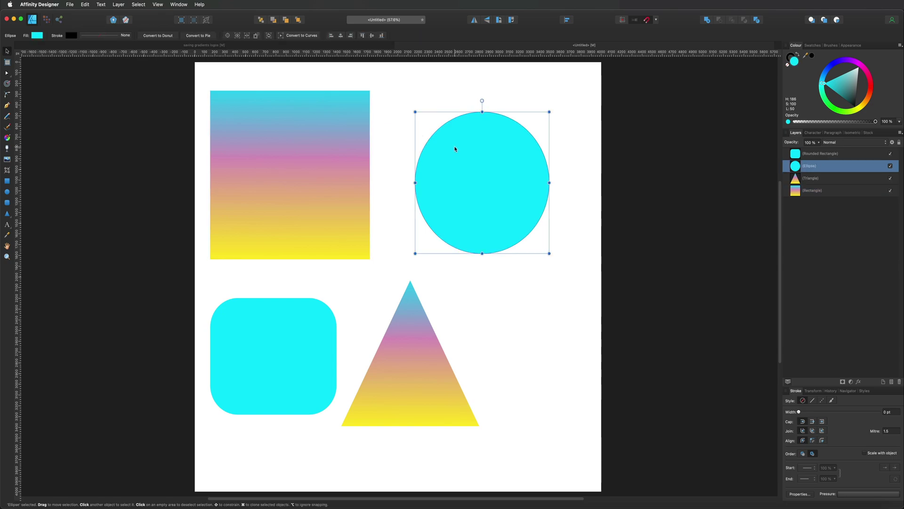
pyautogui.click(86, 4)
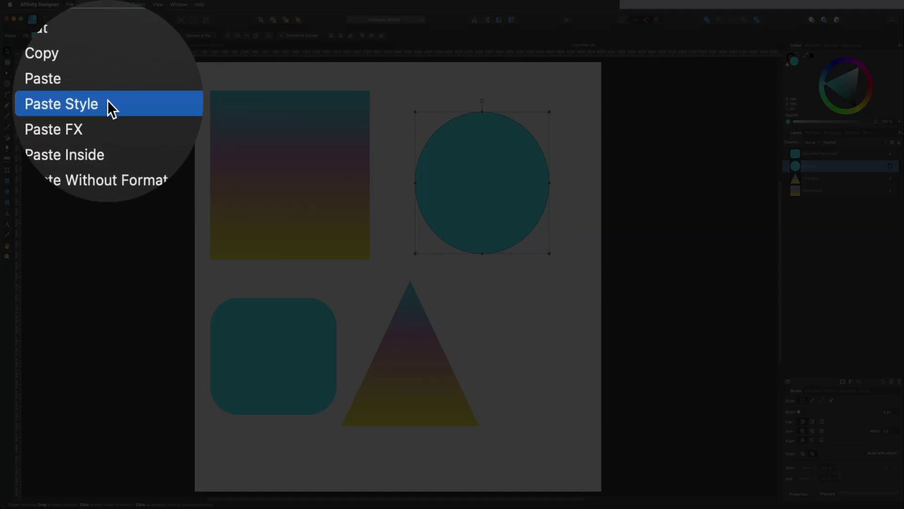
pyautogui.click(108, 105)
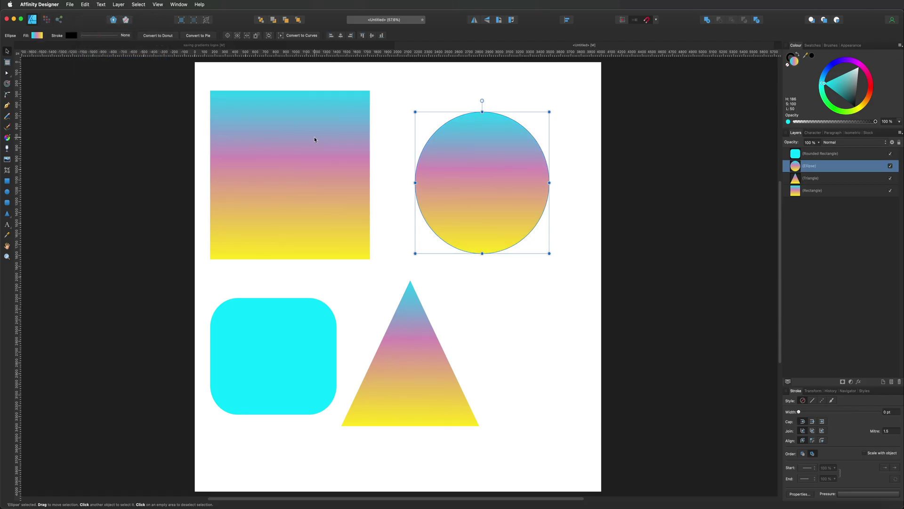
# Paste the gradient style onto the rounded square, then select the gradient rectangle
pyautogui.click(276, 322)
pyautogui.click(85, 4)
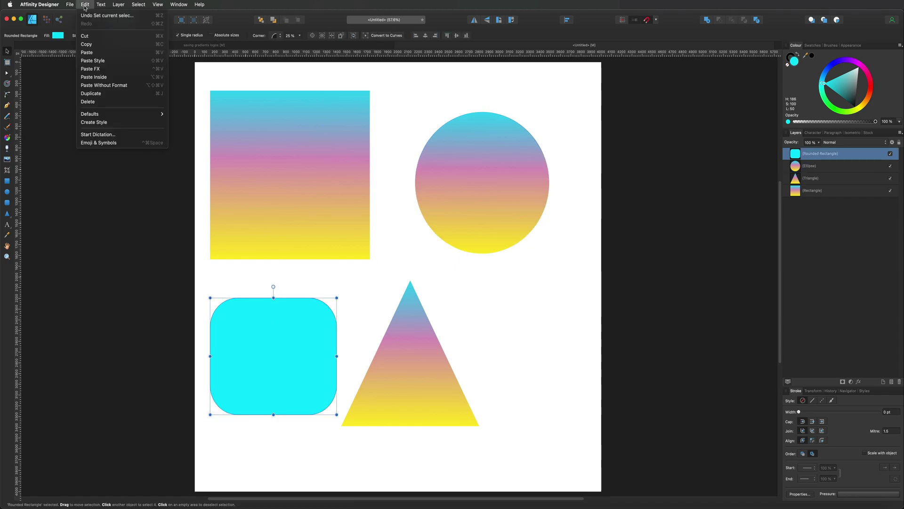
pyautogui.click(92, 60)
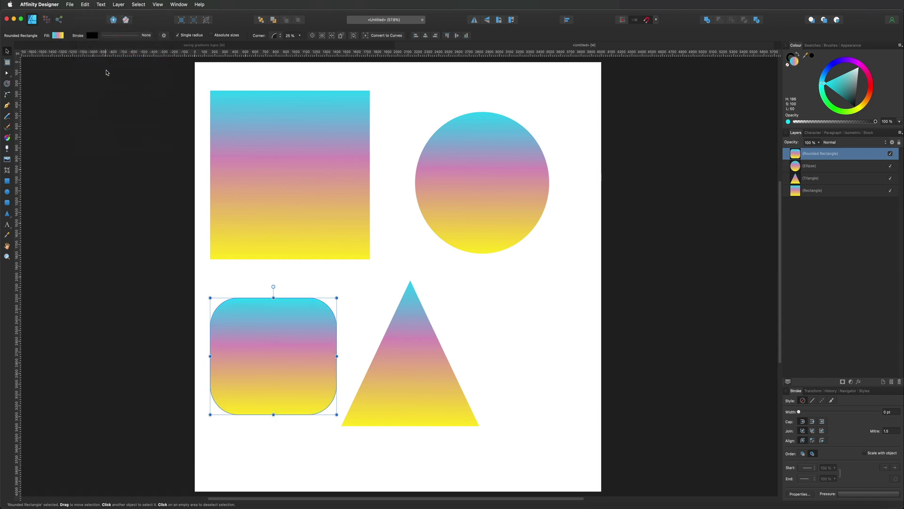
pyautogui.click(397, 250)
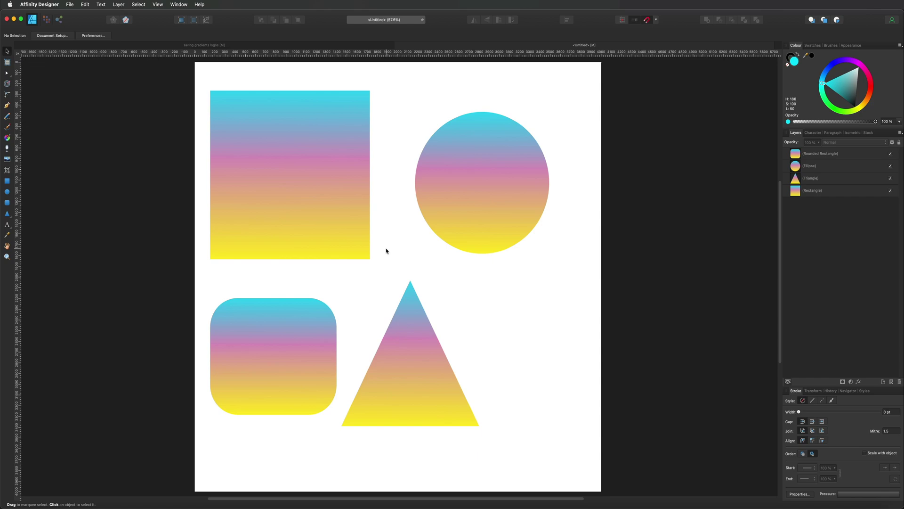
pyautogui.click(341, 135)
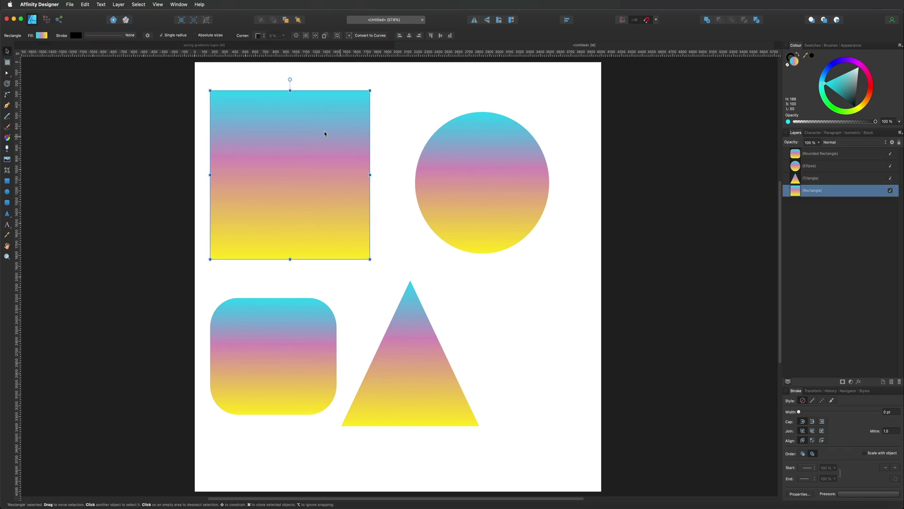
# Save the rectangle's cyan-pink-yellow gradient as a new style with Edit > Create Style
pyautogui.click(85, 4)
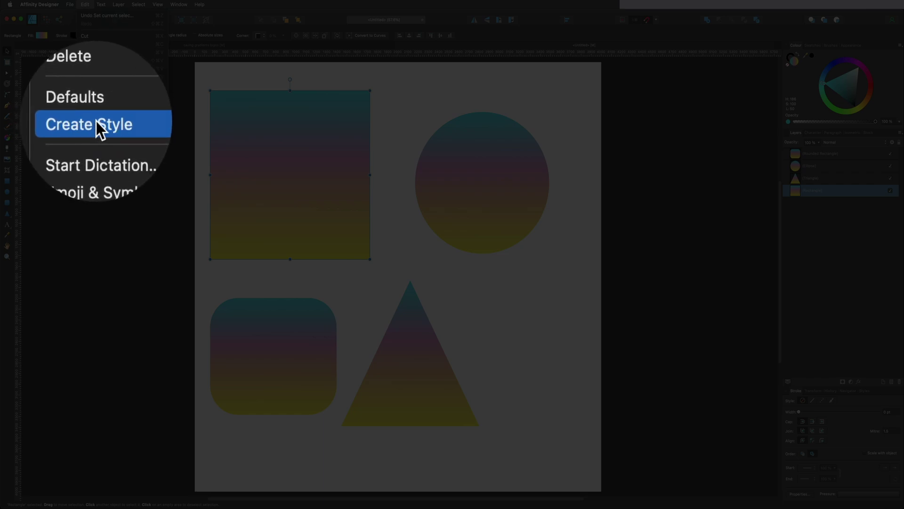
pyautogui.click(96, 121)
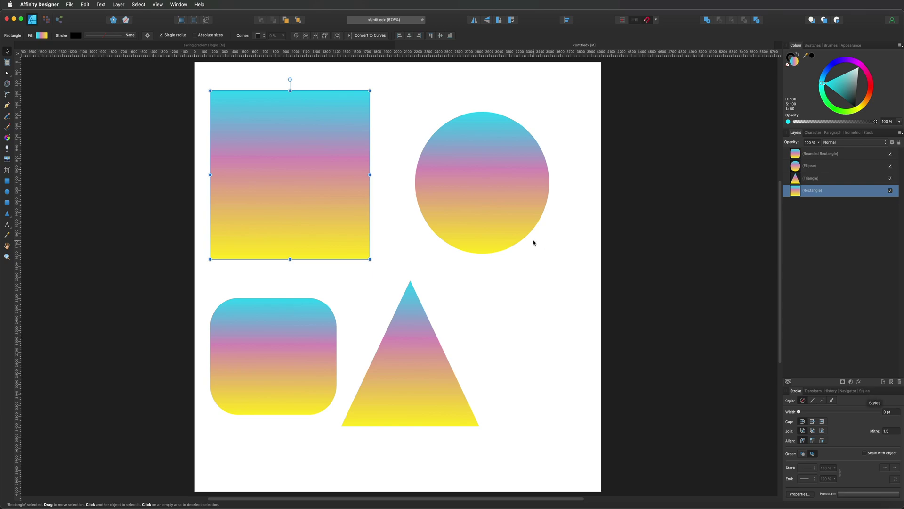
pyautogui.click(157, 4)
pyautogui.moveTo(159, 154)
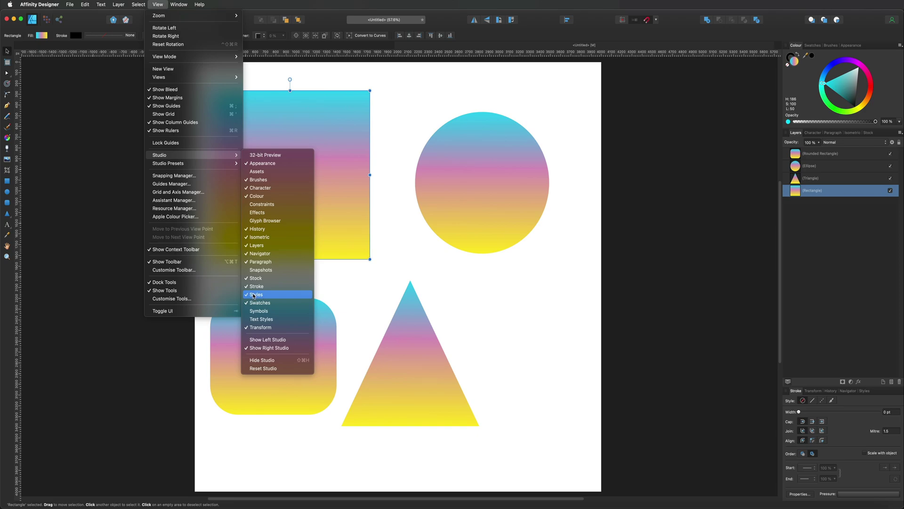
# Show the Styles panel, delete the rectangle and rounded square, and select the triangle
pyautogui.click(766, 312)
pyautogui.click(865, 391)
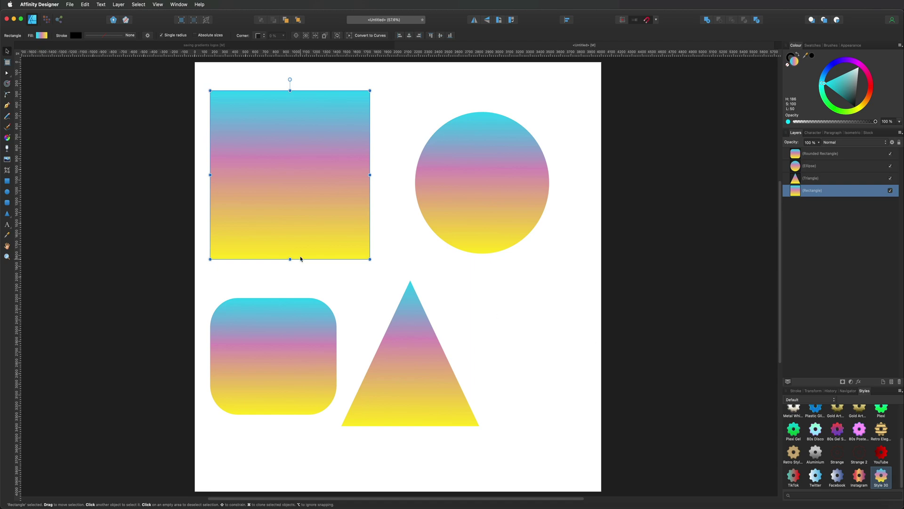
pyautogui.press('Delete')
pyautogui.press('Delete')
pyautogui.click(414, 311)
# Delete the remaining shapes, draw a large centred rectangle, and apply the saved gradient style
pyautogui.press('Delete')
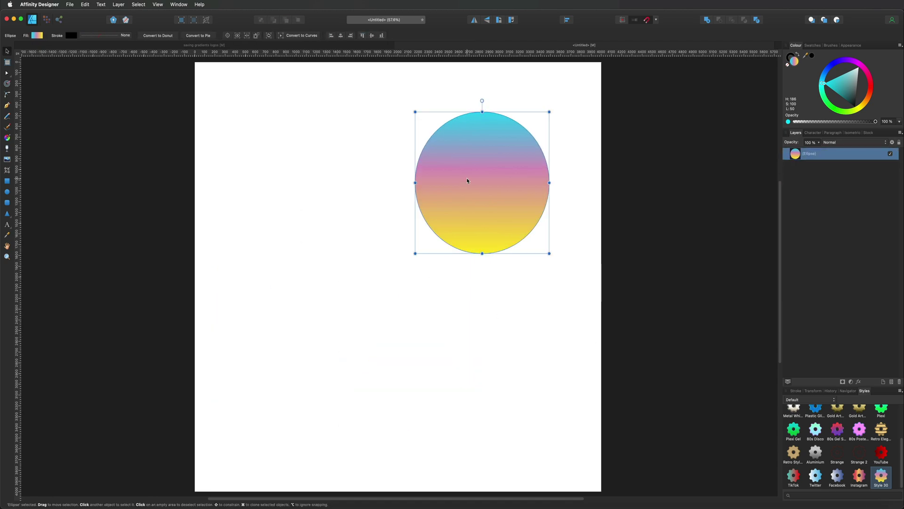
pyautogui.press('Delete')
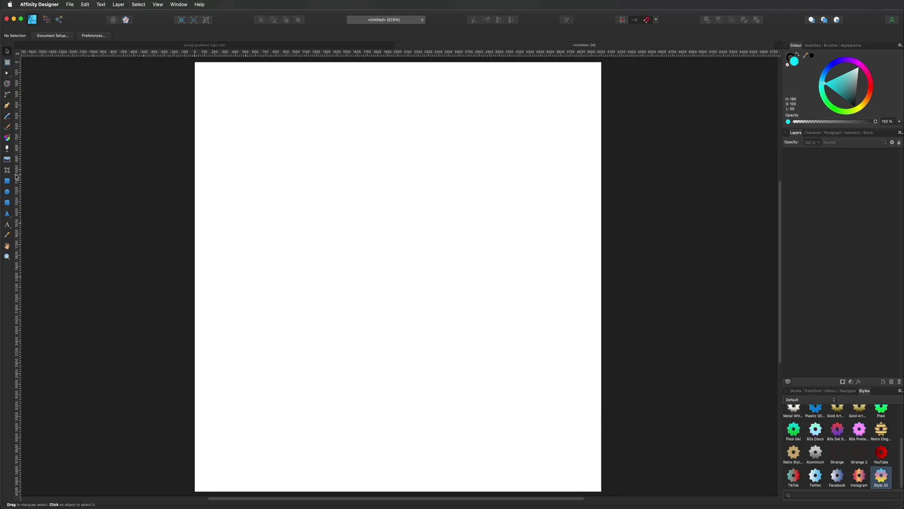
pyautogui.click(8, 182)
pyautogui.moveTo(262, 115); pyautogui.dragTo(484, 338)
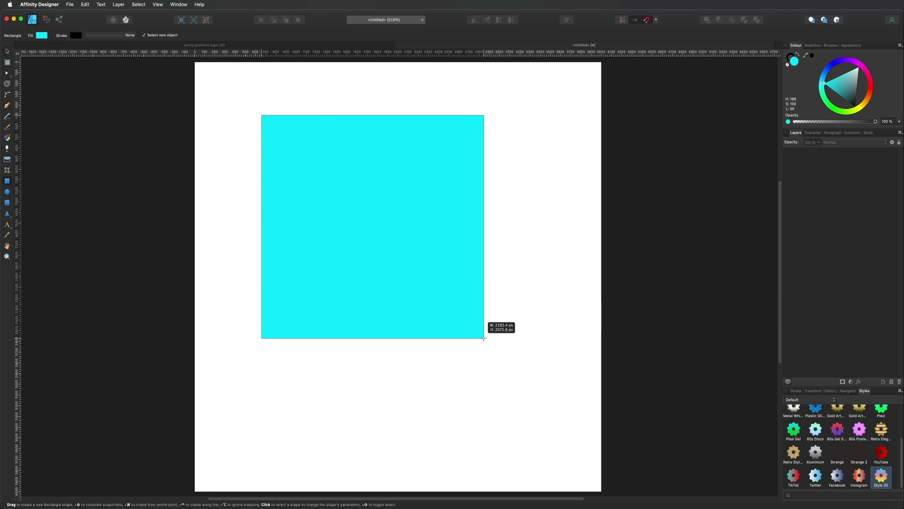
pyautogui.click(882, 408)
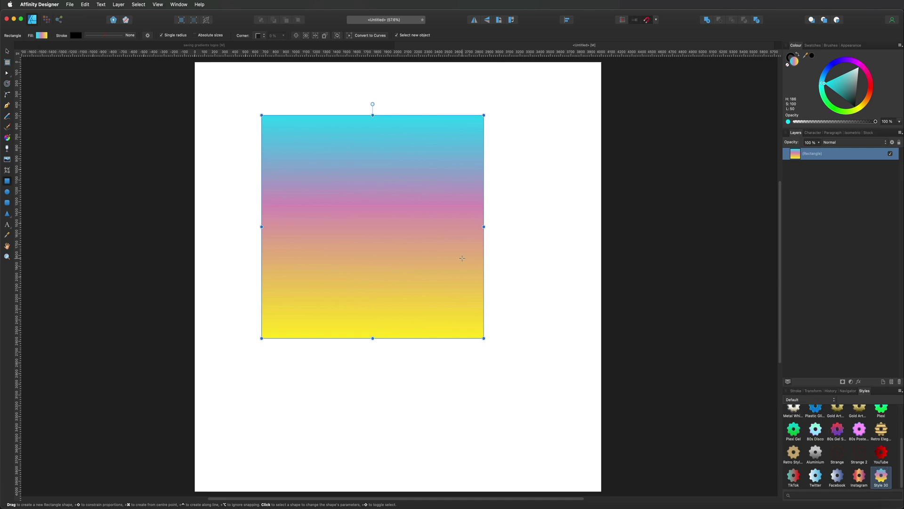
# Delete the test rectangle and switch to the saving gradients logos document
pyautogui.click(9, 52)
pyautogui.click(253, 136)
pyautogui.click(283, 150)
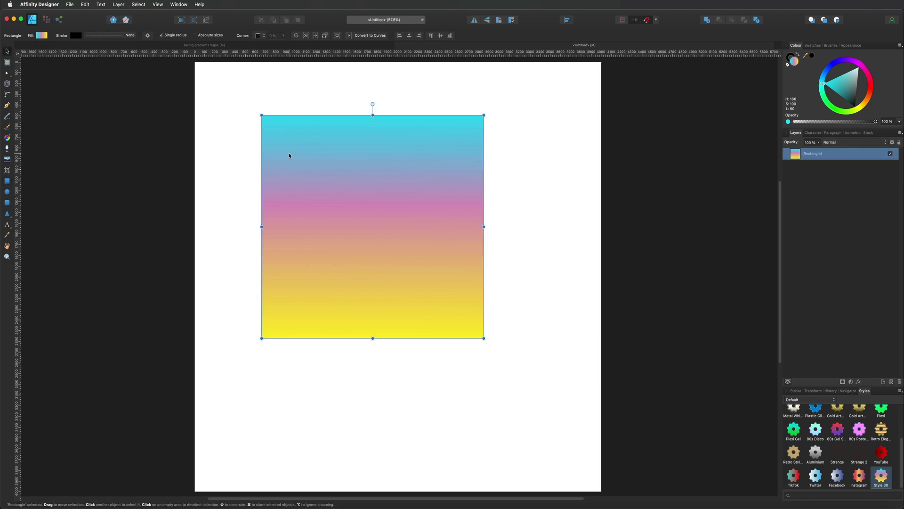
pyautogui.press('Delete')
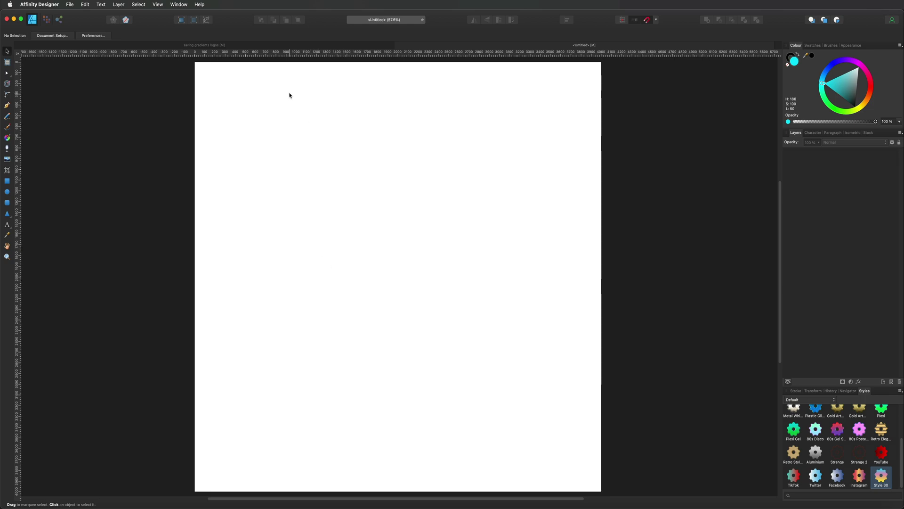
pyautogui.click(212, 45)
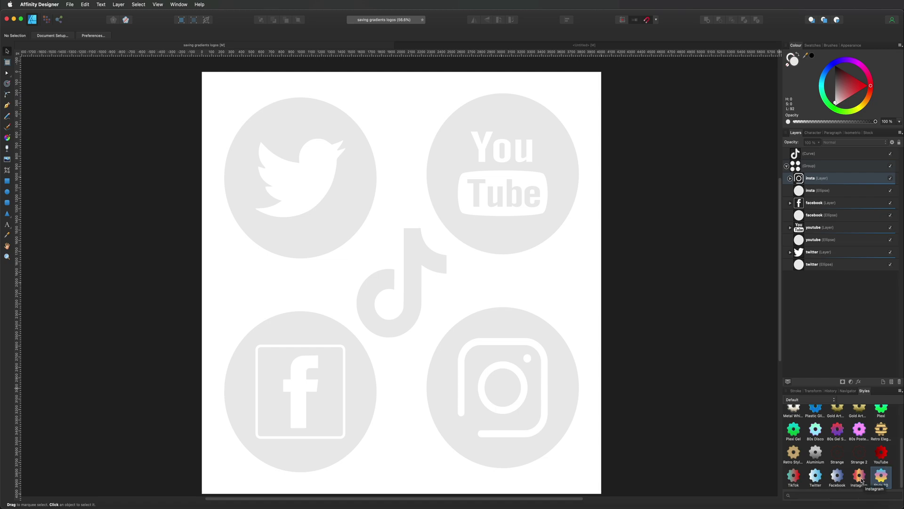
# Apply the Twitter, YouTube and Facebook gradient styles to their icon circles
pyautogui.click(813, 265)
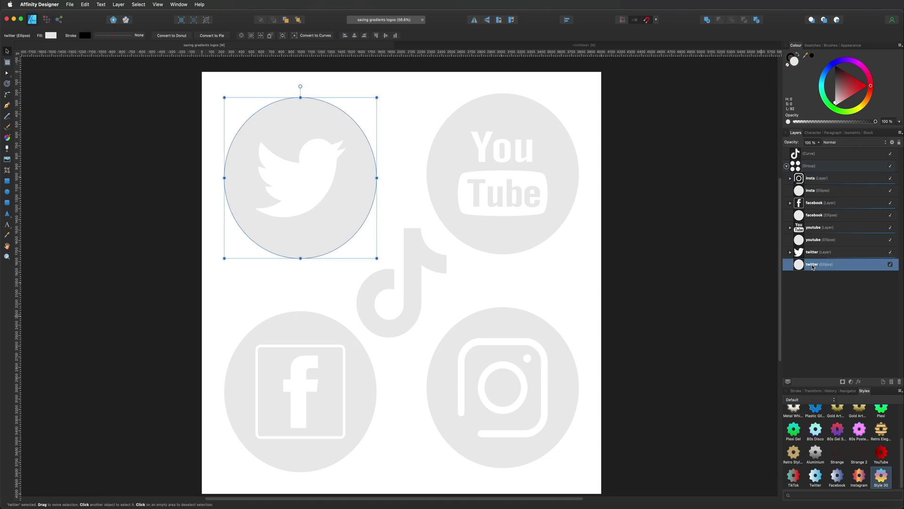
pyautogui.click(816, 479)
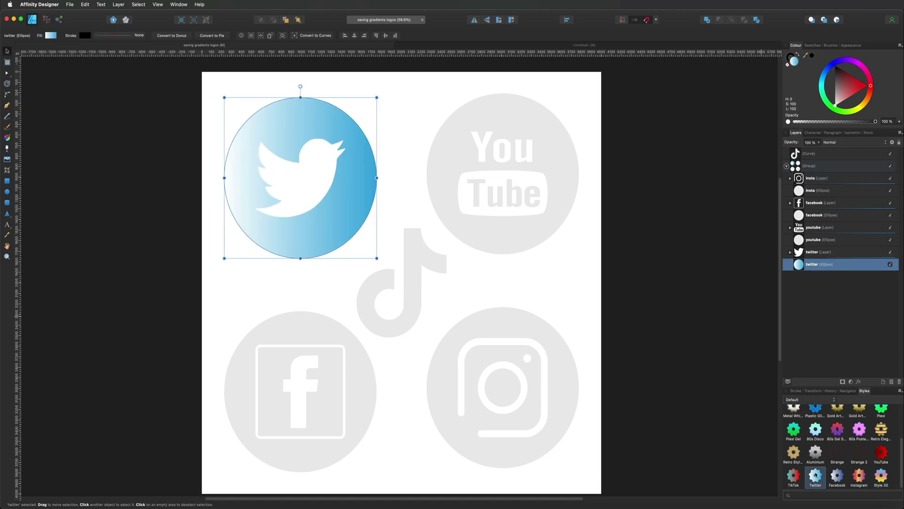
pyautogui.click(812, 240)
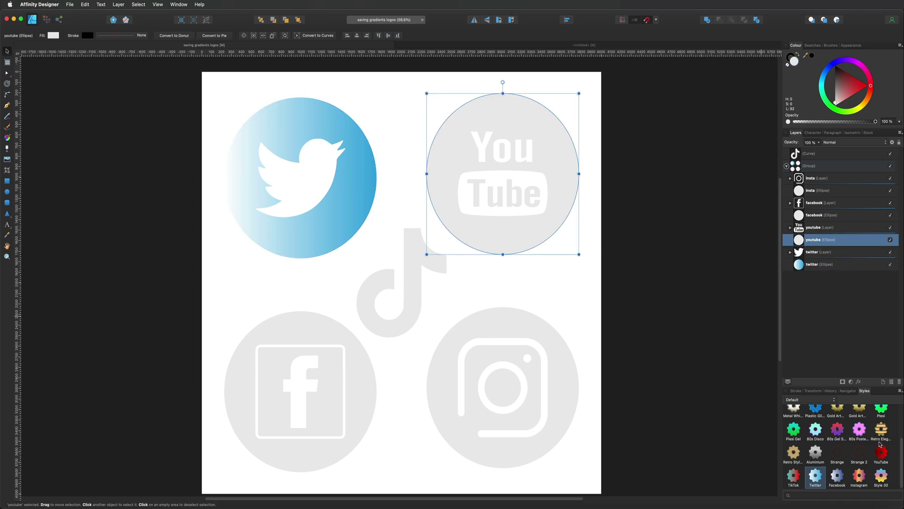
pyautogui.click(882, 453)
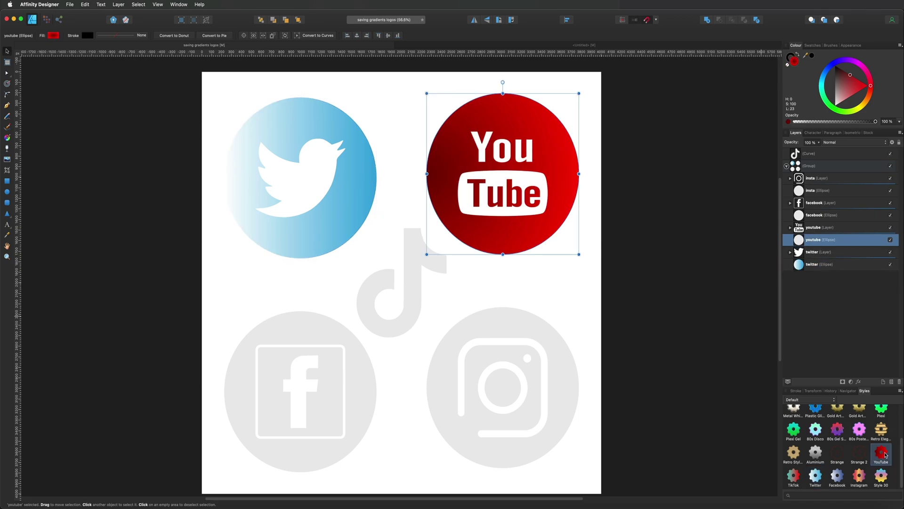
pyautogui.click(820, 215)
pyautogui.click(838, 477)
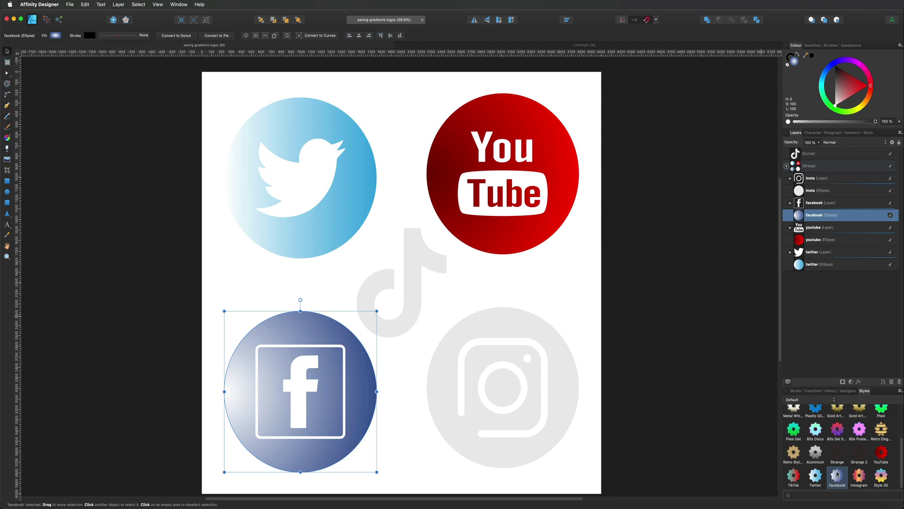
# Apply the Instagram style to its circle and the TikTok style to the note shape
pyautogui.click(813, 191)
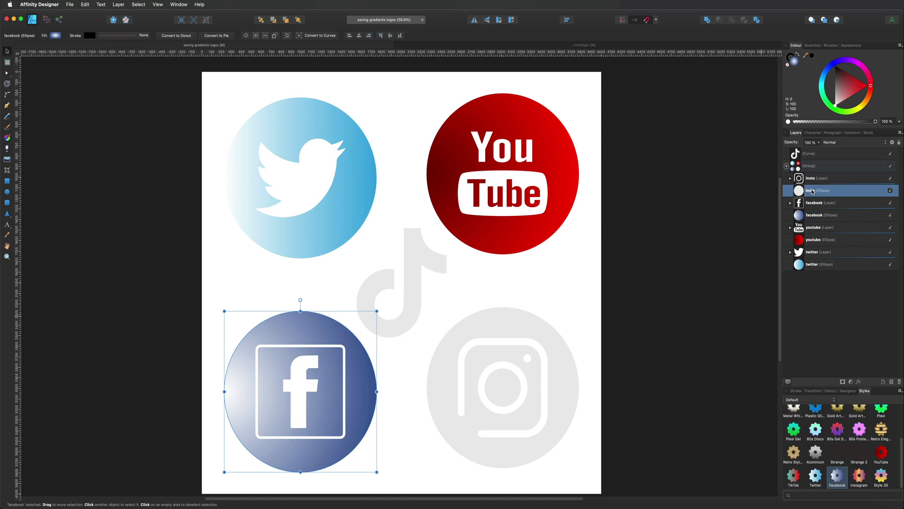
pyautogui.click(859, 477)
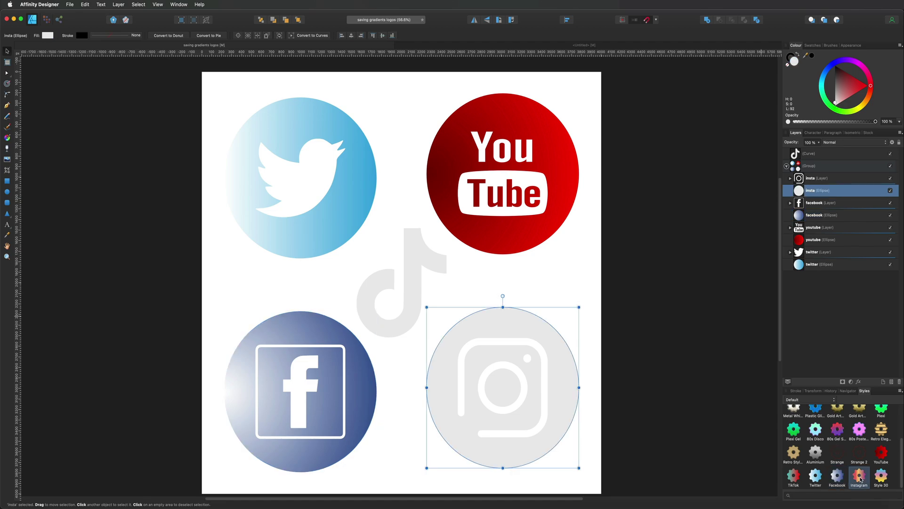
pyautogui.click(816, 154)
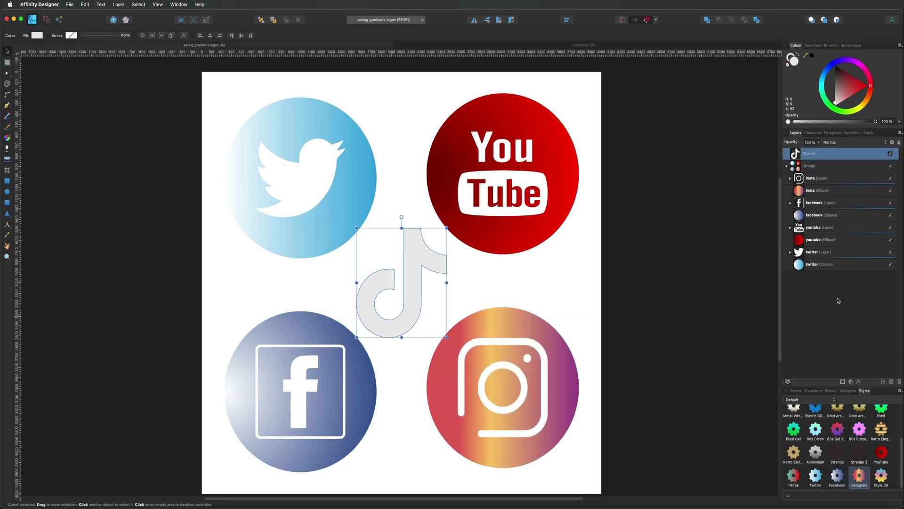
pyautogui.click(794, 475)
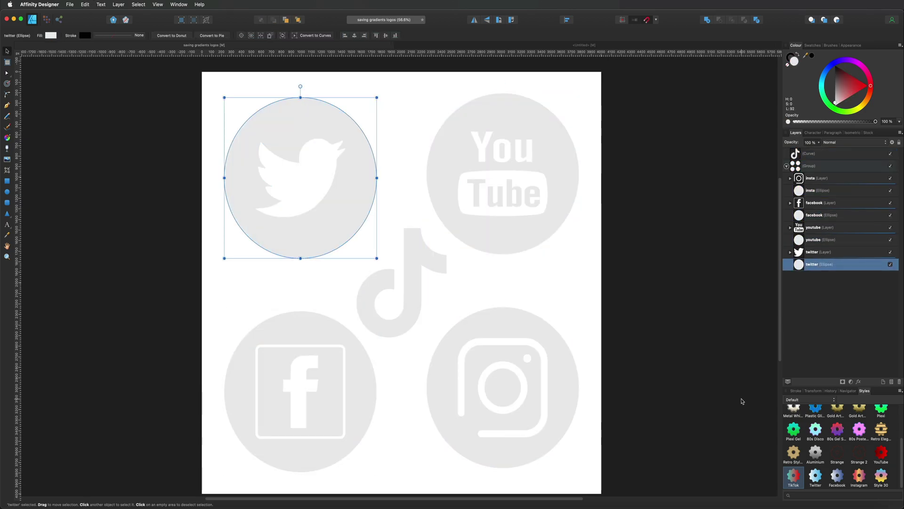
# Select the Twitter bird shape and fill it with the Twitter gradient style
pyautogui.click(804, 346)
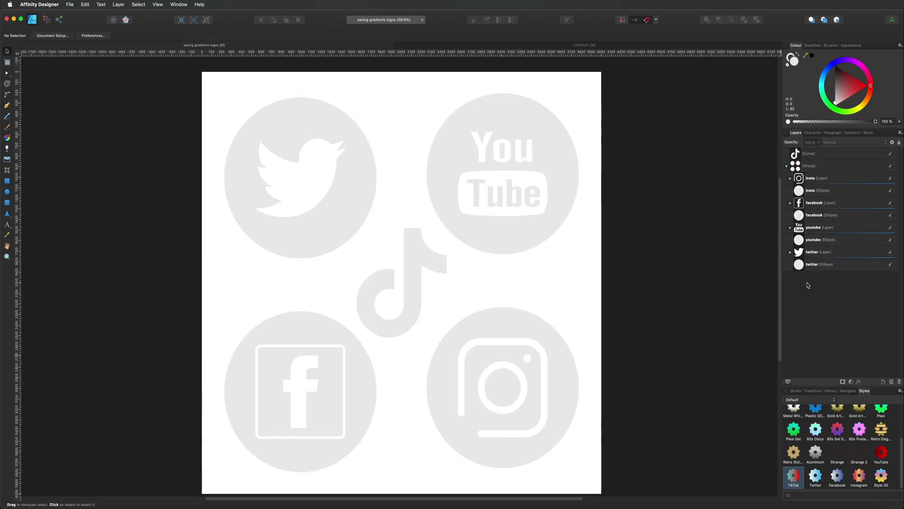
pyautogui.click(804, 253)
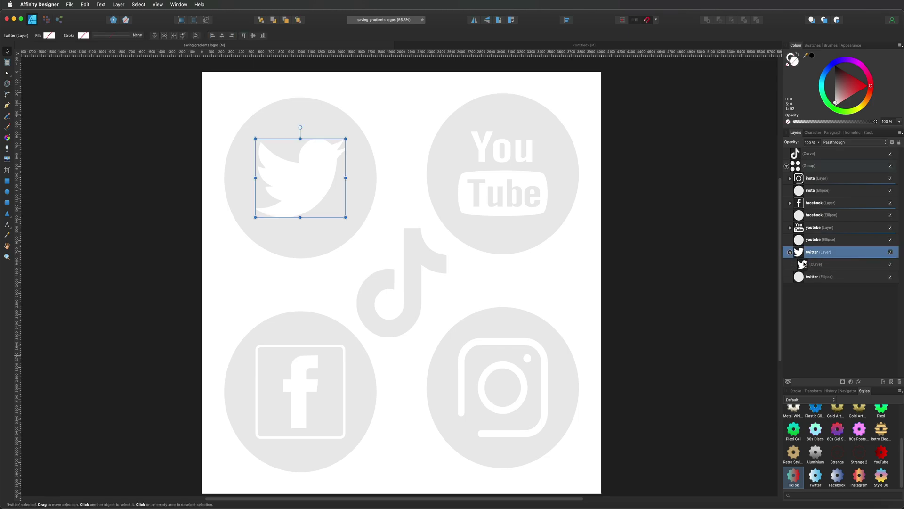
pyautogui.click(804, 265)
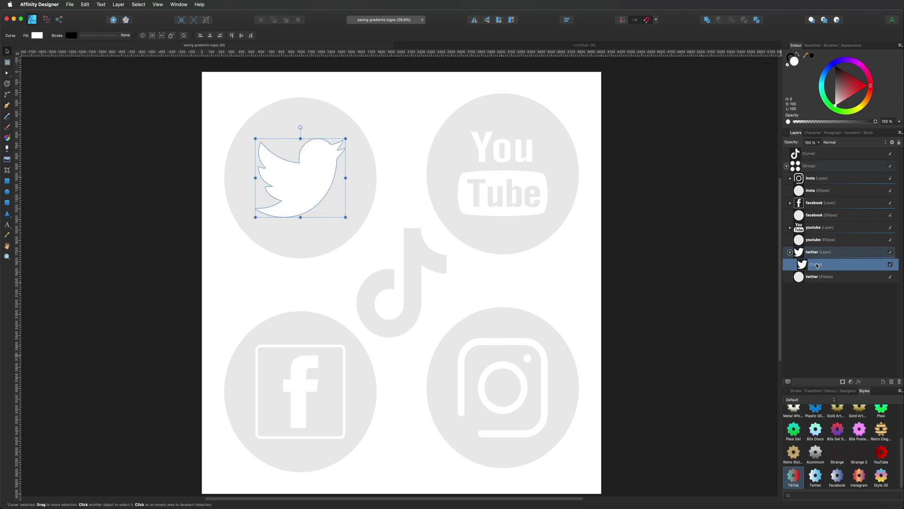
pyautogui.click(816, 477)
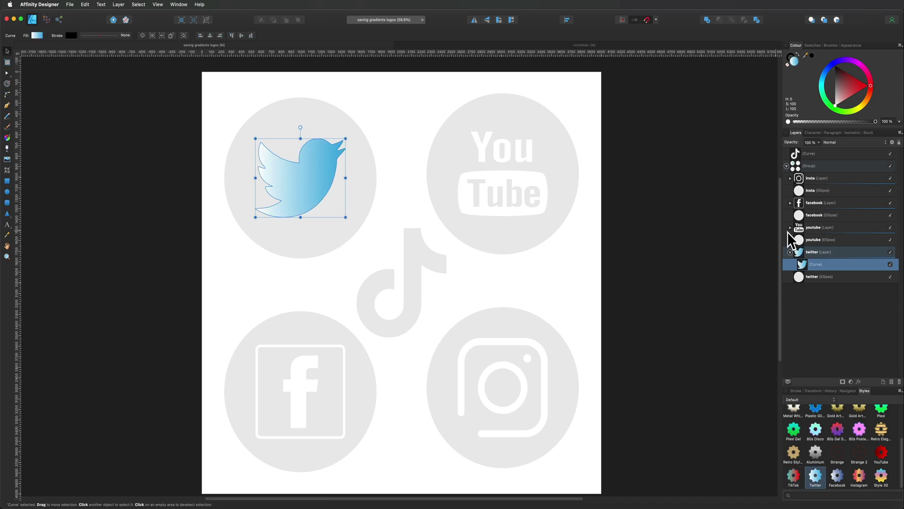
# Expand the YouTube group and select its Y, o and u letter shapes
pyautogui.click(814, 240)
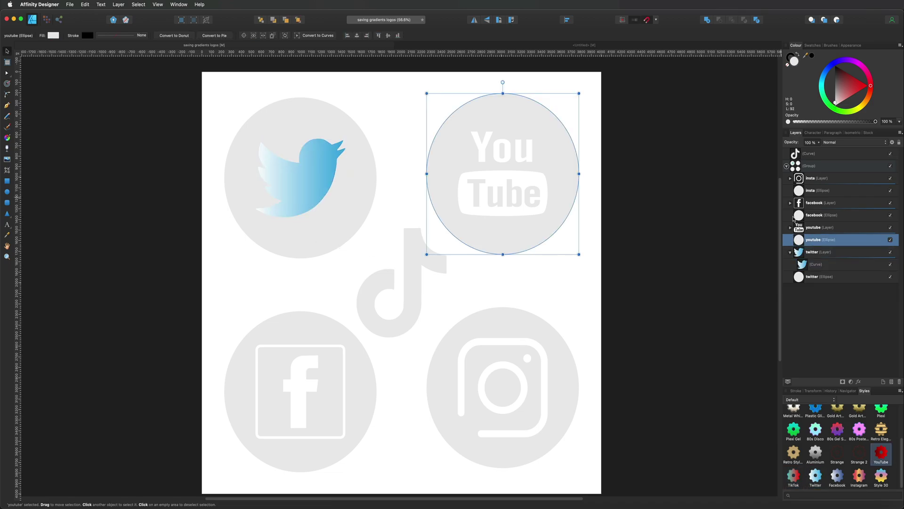
pyautogui.click(791, 228)
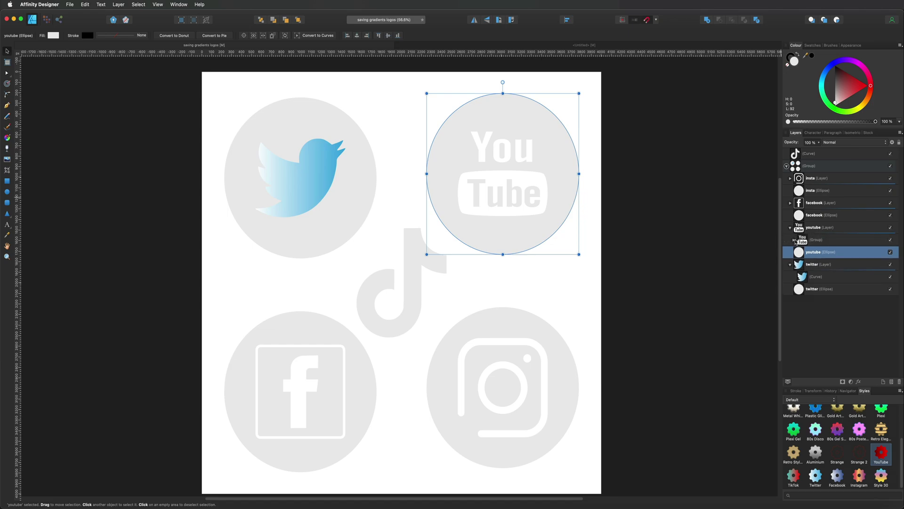
pyautogui.click(793, 240)
pyautogui.click(824, 253)
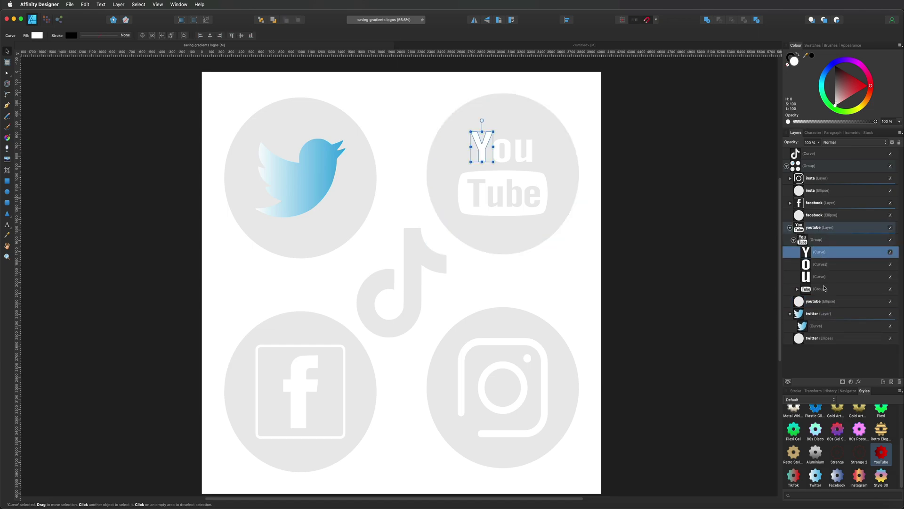
pyautogui.keyDown('shift'); pyautogui.click(824, 277); pyautogui.keyUp('shift')
pyautogui.click(799, 290)
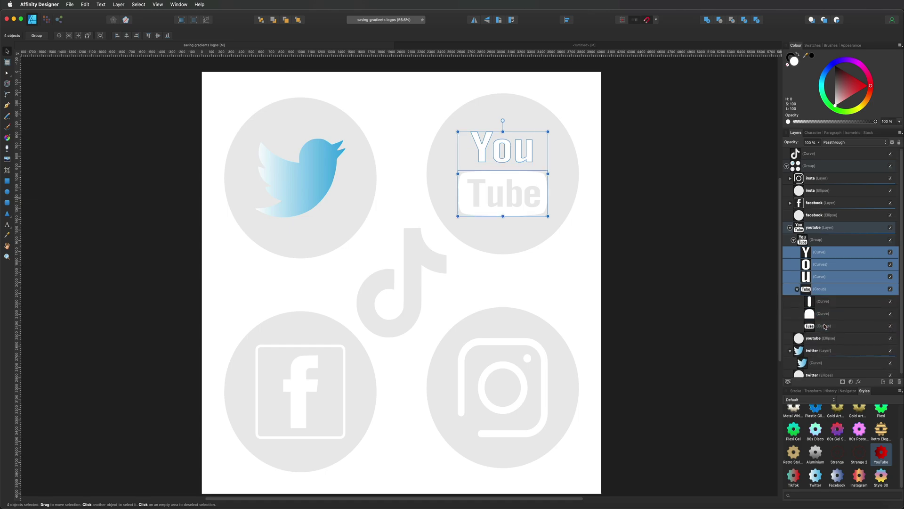
# Add all Tube shapes to the selection and apply the red YouTube gradient style
pyautogui.click(825, 303)
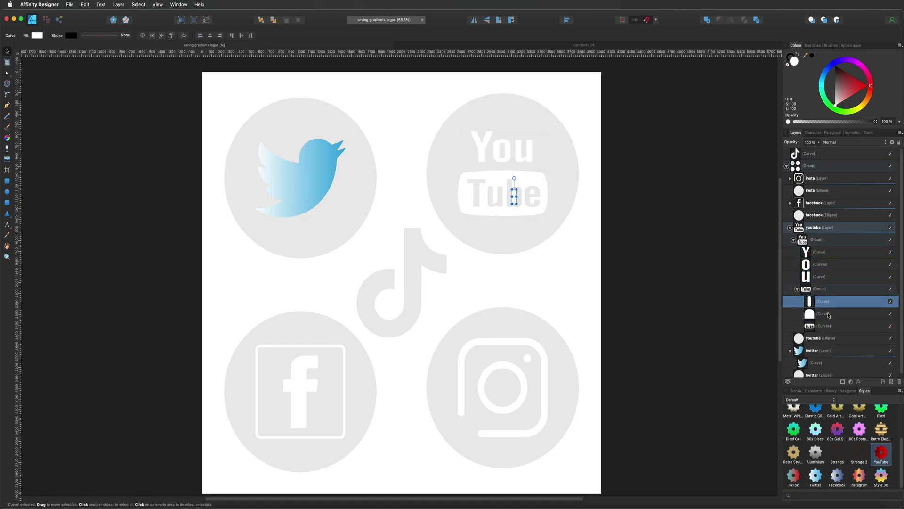
pyautogui.keyDown('shift'); pyautogui.click(828, 315); pyautogui.keyUp('shift')
pyautogui.keyDown('shift'); pyautogui.click(828, 327); pyautogui.keyUp('shift')
pyautogui.keyDown('shift'); pyautogui.click(827, 277); pyautogui.keyUp('shift')
pyautogui.keyDown('shift'); pyautogui.click(827, 265); pyautogui.keyUp('shift')
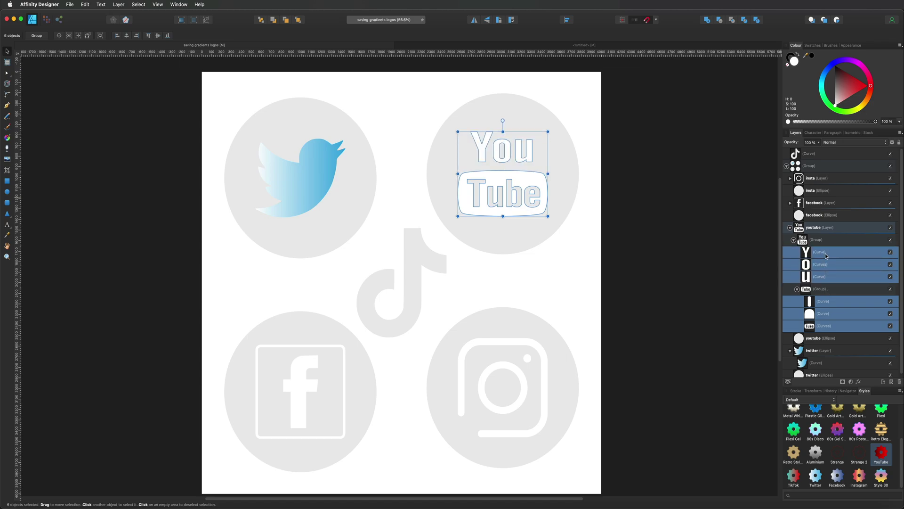
pyautogui.click(882, 456)
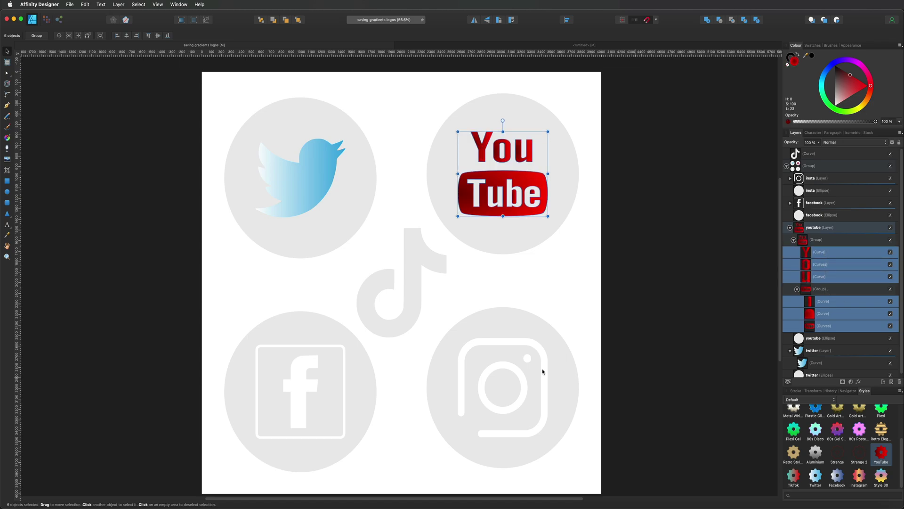
pyautogui.click(416, 337)
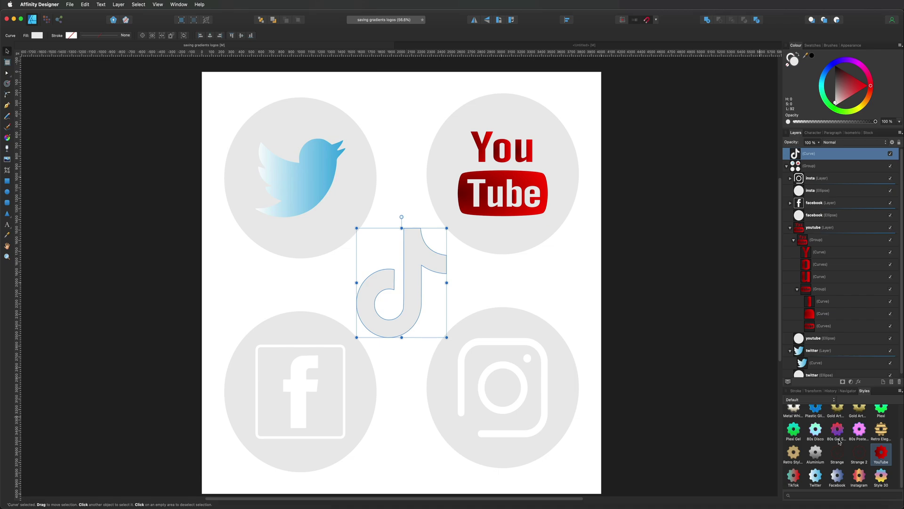
# Apply the TikTok gradient style to the note and the Facebook style to both Facebook curves
pyautogui.click(793, 478)
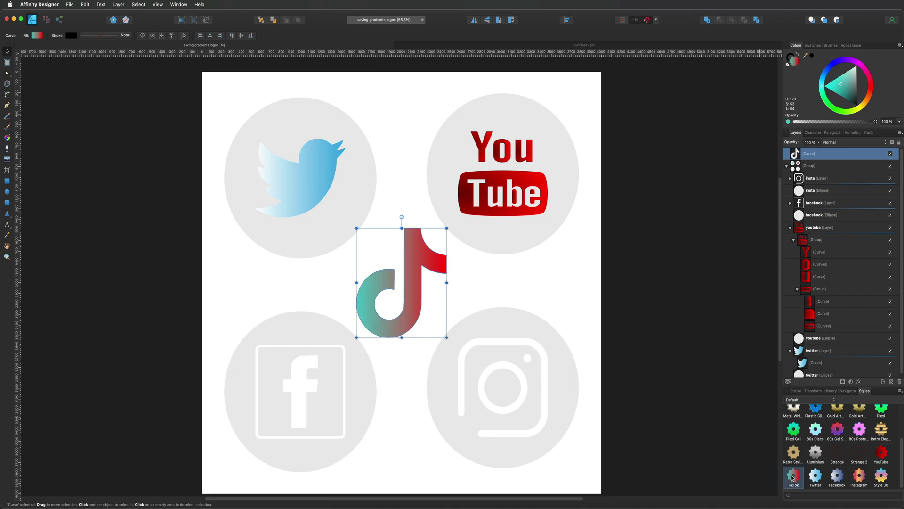
pyautogui.click(790, 227)
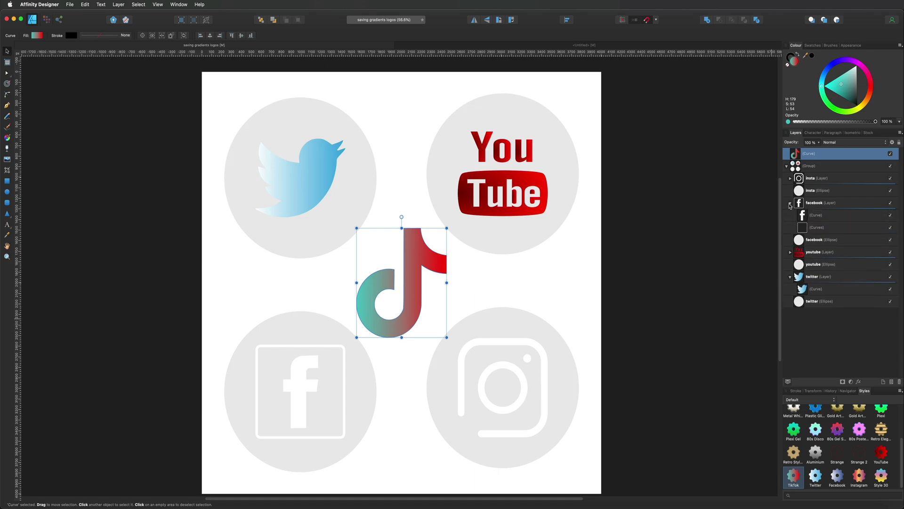
pyautogui.click(791, 203)
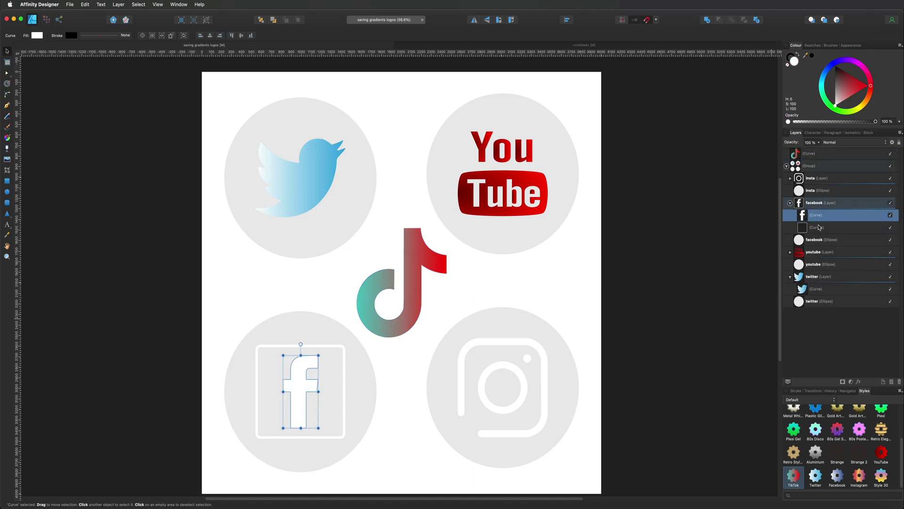
pyautogui.keyDown('shift'); pyautogui.click(820, 227); pyautogui.keyUp('shift')
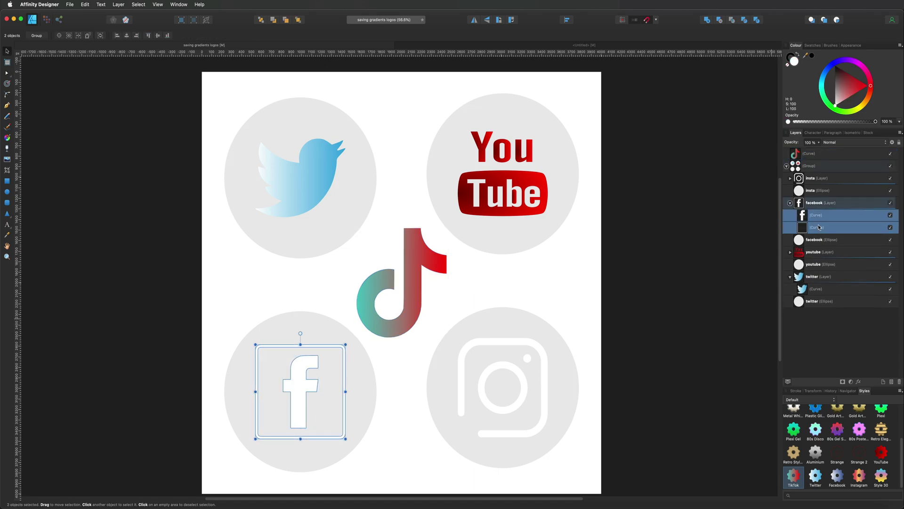
pyautogui.click(838, 478)
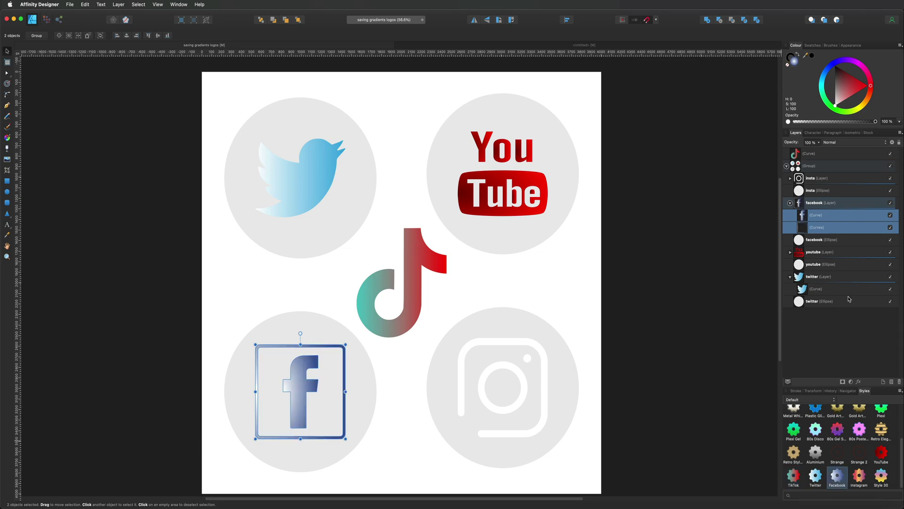
# Apply the Instagram gradient style to both Instagram shapes and clear the selection
pyautogui.click(790, 179)
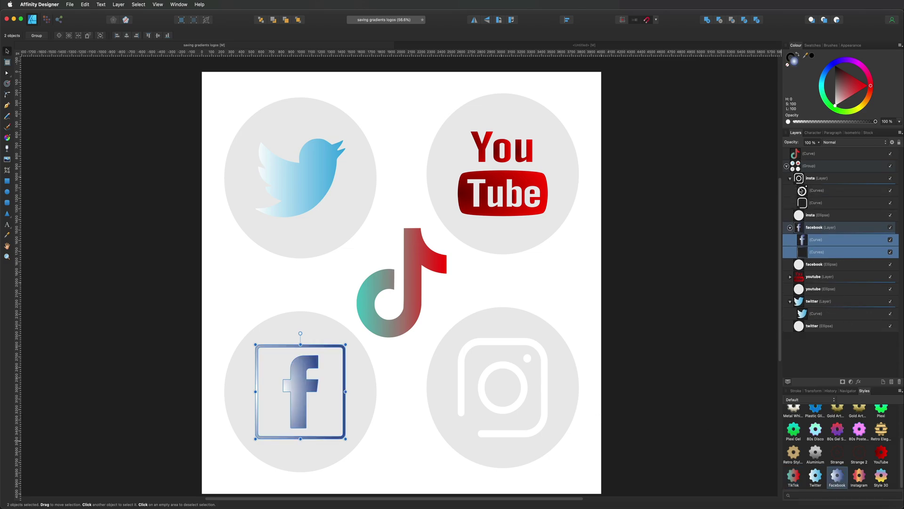
pyautogui.click(819, 190)
pyautogui.keyDown('shift'); pyautogui.click(820, 203); pyautogui.keyUp('shift')
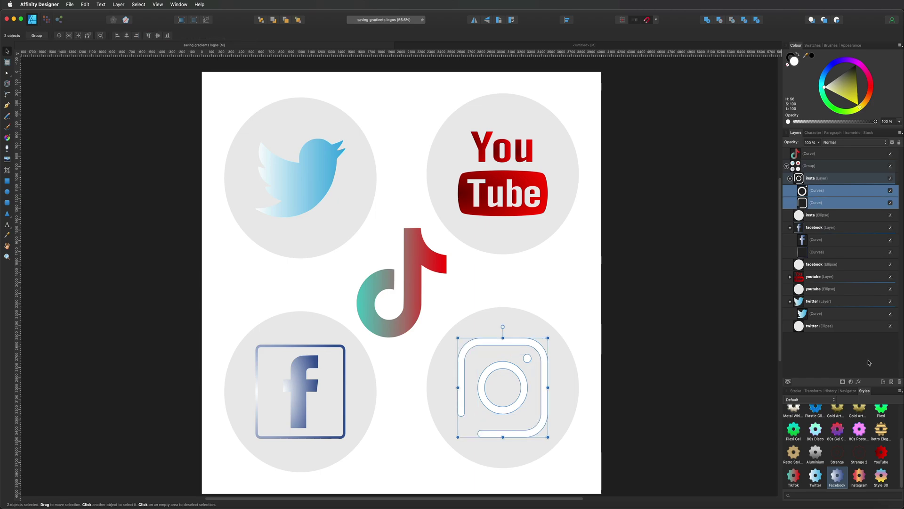
pyautogui.click(859, 477)
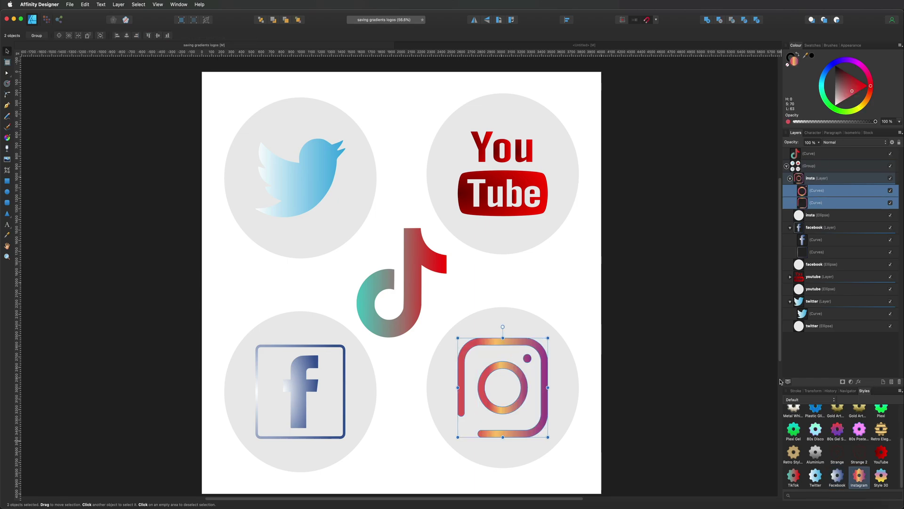
pyautogui.click(731, 303)
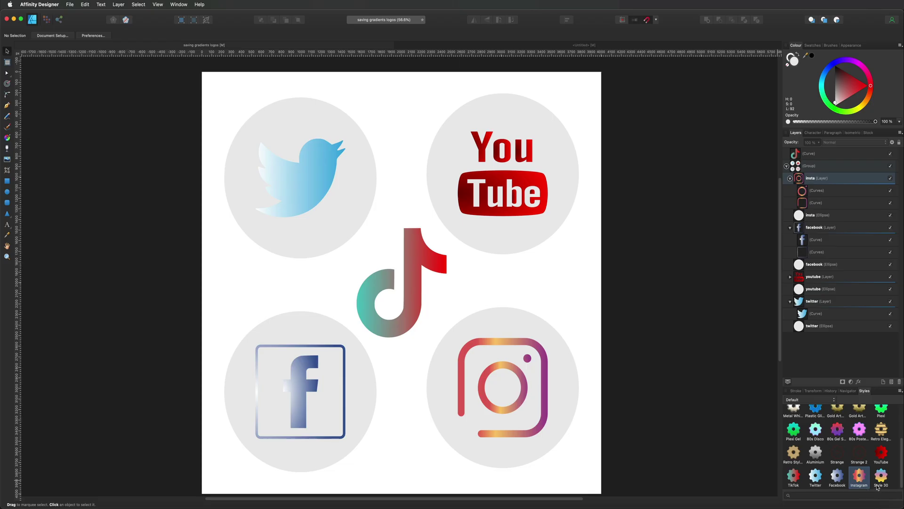
pyautogui.click(879, 481)
pyautogui.rightClick(881, 484)
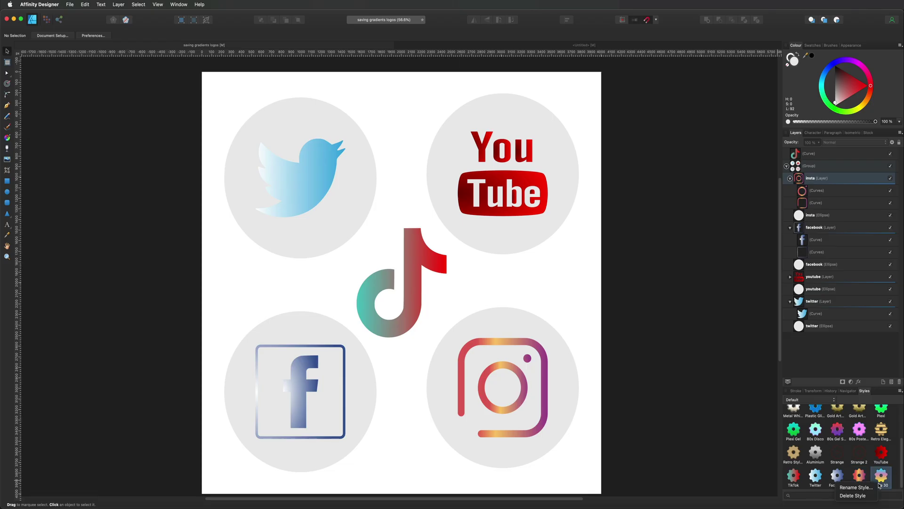
pyautogui.click(858, 487)
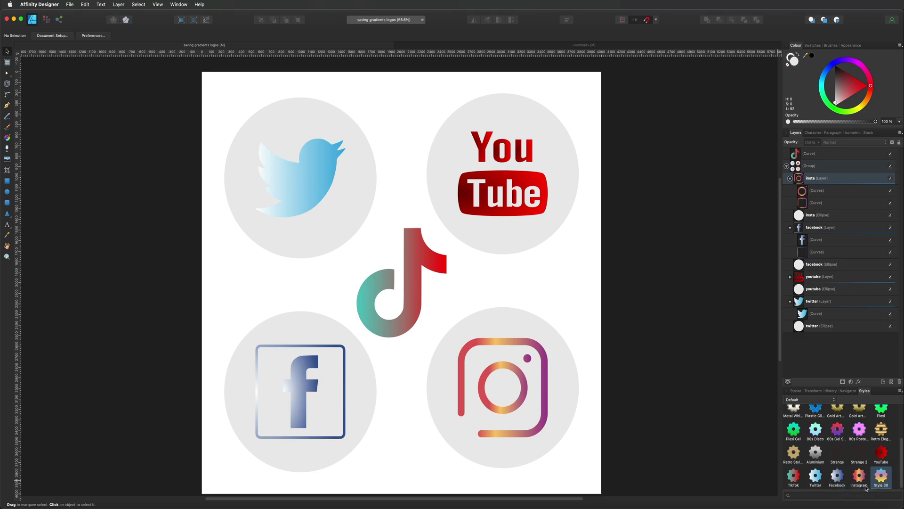
pyautogui.click(429, 190)
pyautogui.rightClick(881, 479)
pyautogui.press('Escape')
# Give the Instagram background circle the glossy green Pixel Gel style
pyautogui.click(813, 165)
pyautogui.click(813, 214)
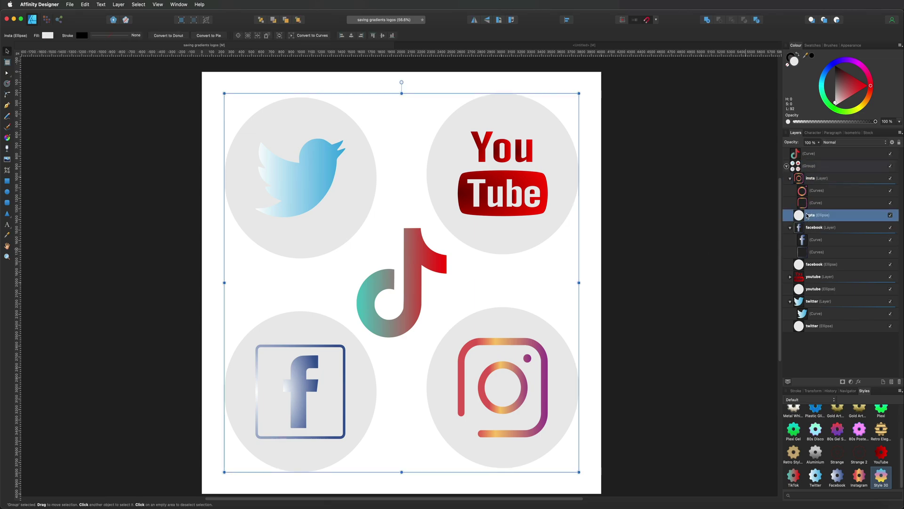
pyautogui.click(794, 429)
# Give the YouTube circle the gold striped Retro Elegance style, then select the Facebook circle
pyautogui.click(548, 231)
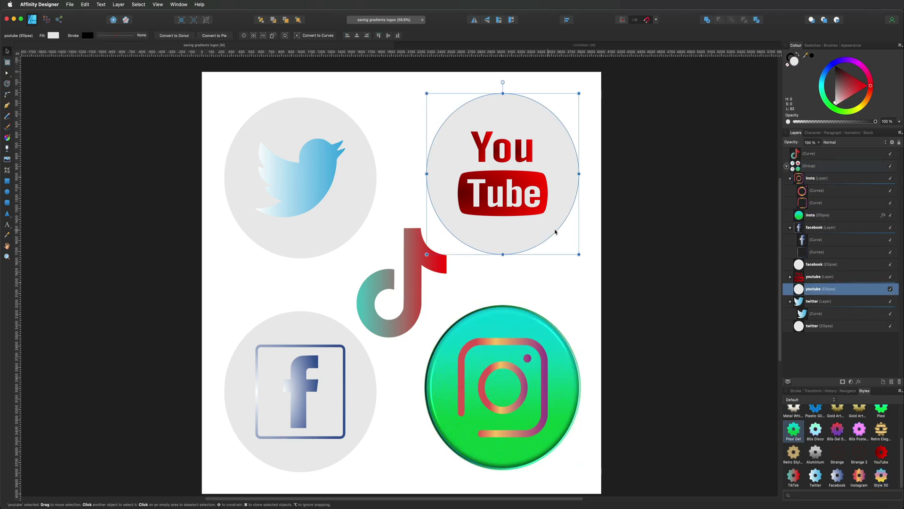
pyautogui.click(882, 430)
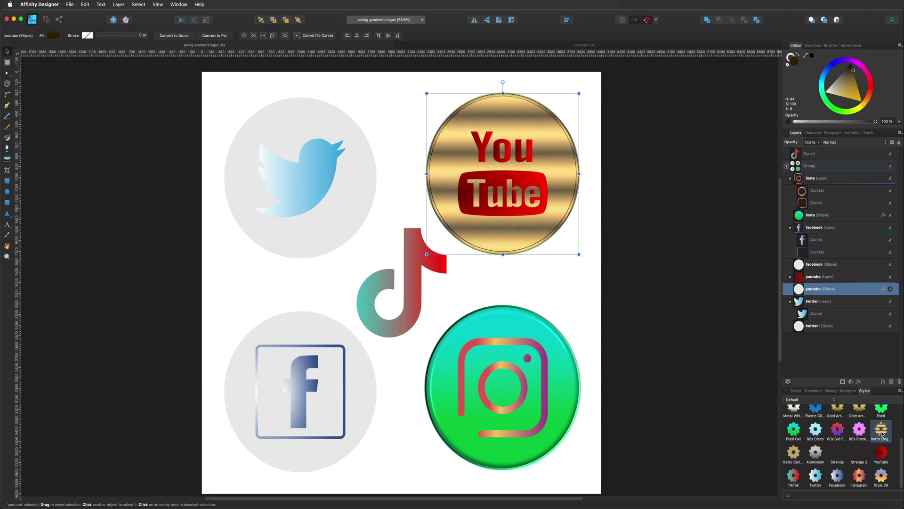
pyautogui.click(344, 428)
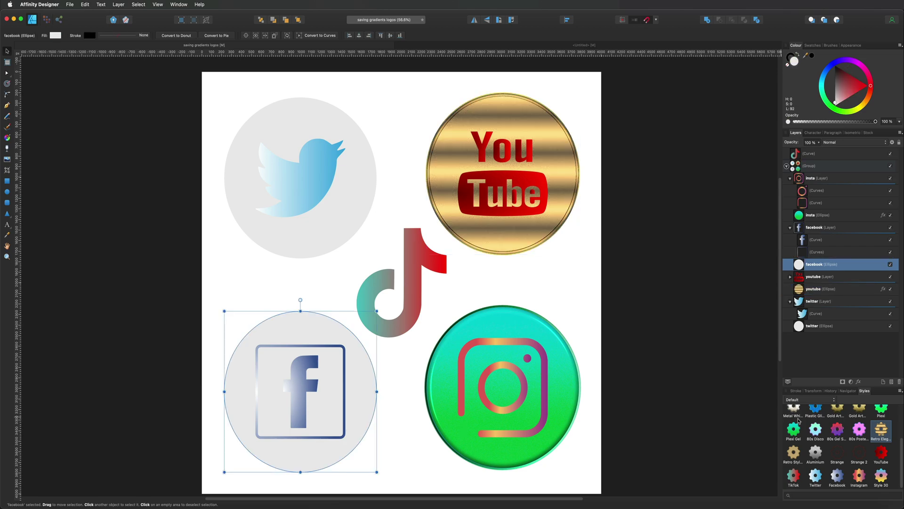